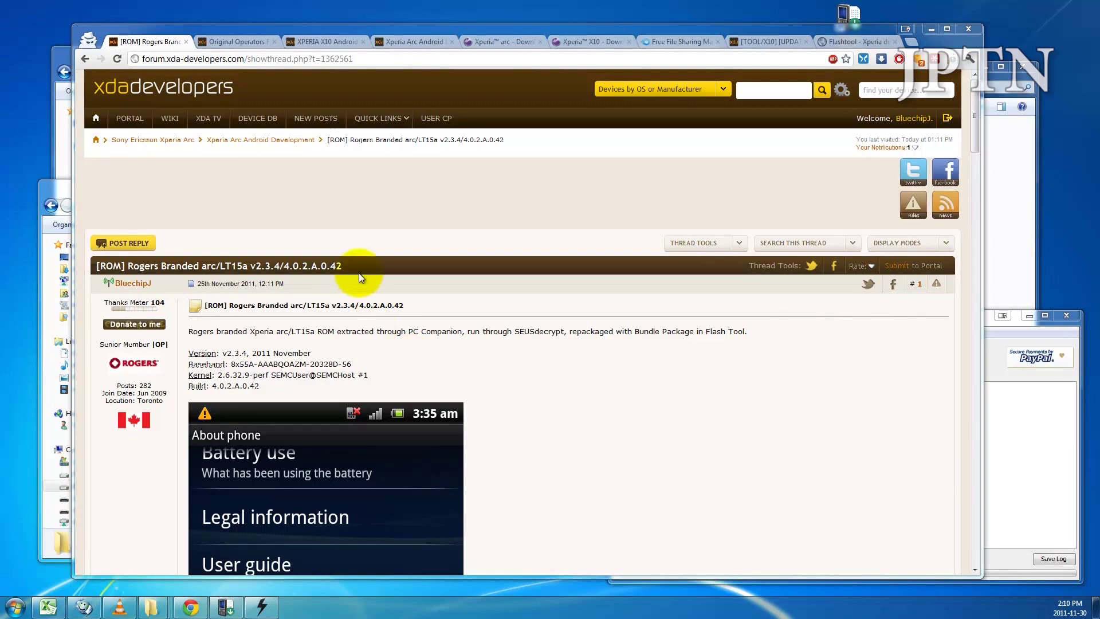
Review the Rogers ROM thread and highlight its v2.3.4 version in the title
{"action": "scroll", "coordinate": [399, 252], "scroll_direction": "down", "scroll_amount": 2}
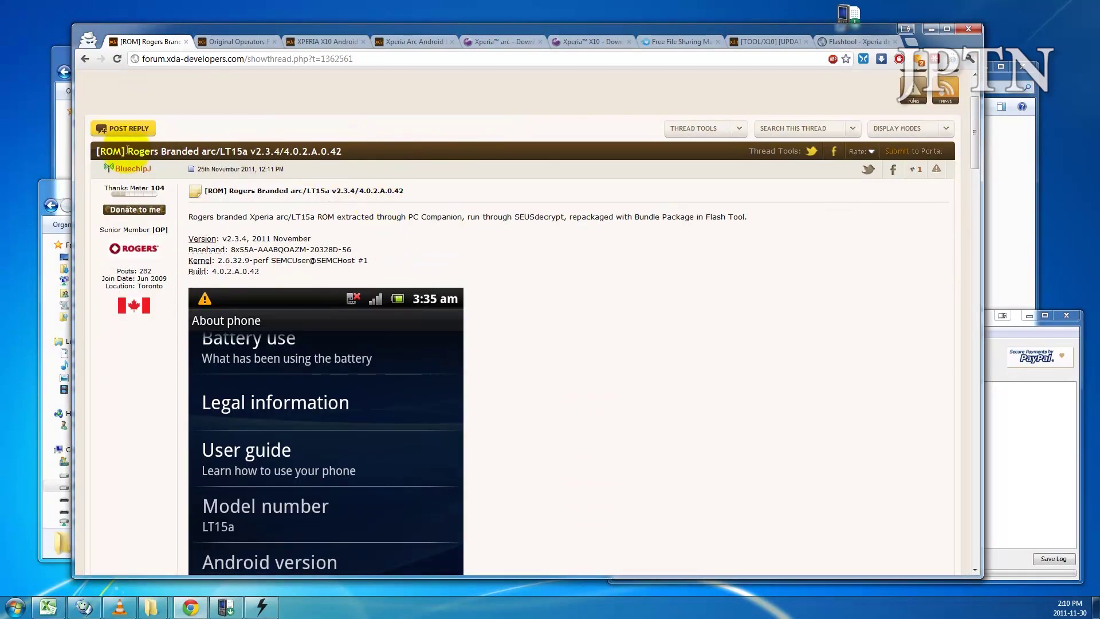
{"action": "left_click", "coordinate": [92, 149]}
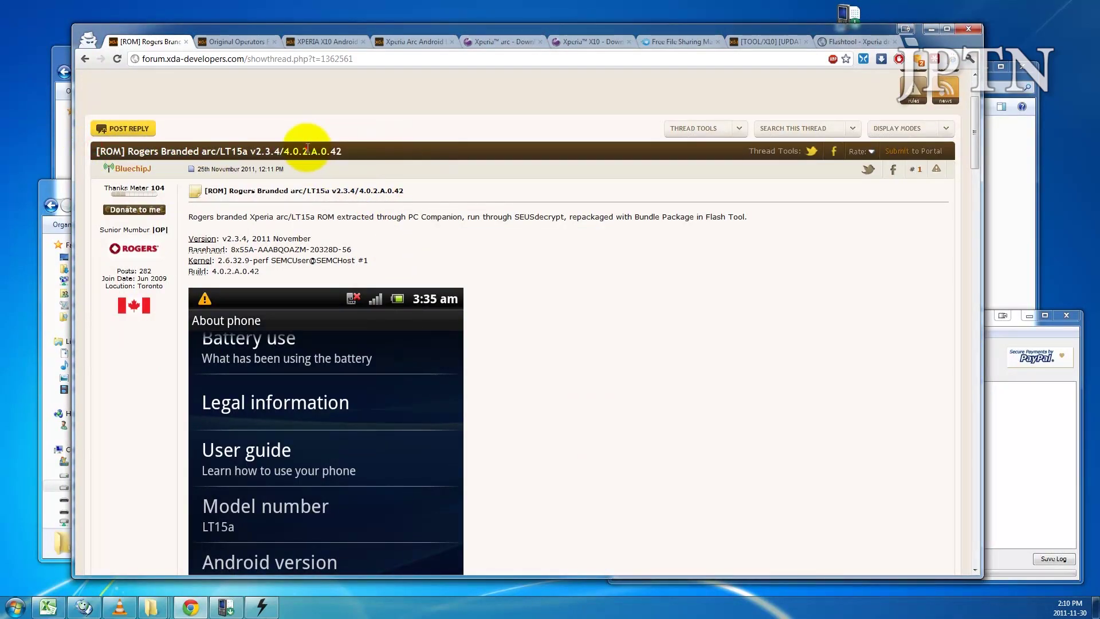
{"action": "double_click", "coordinate": [264, 150]}
{"action": "left_click", "coordinate": [556, 256]}
Highlight the older ROM thread's v2.3.2 version and build number
{"action": "scroll", "coordinate": [555, 258], "scroll_direction": "down", "scroll_amount": 15}
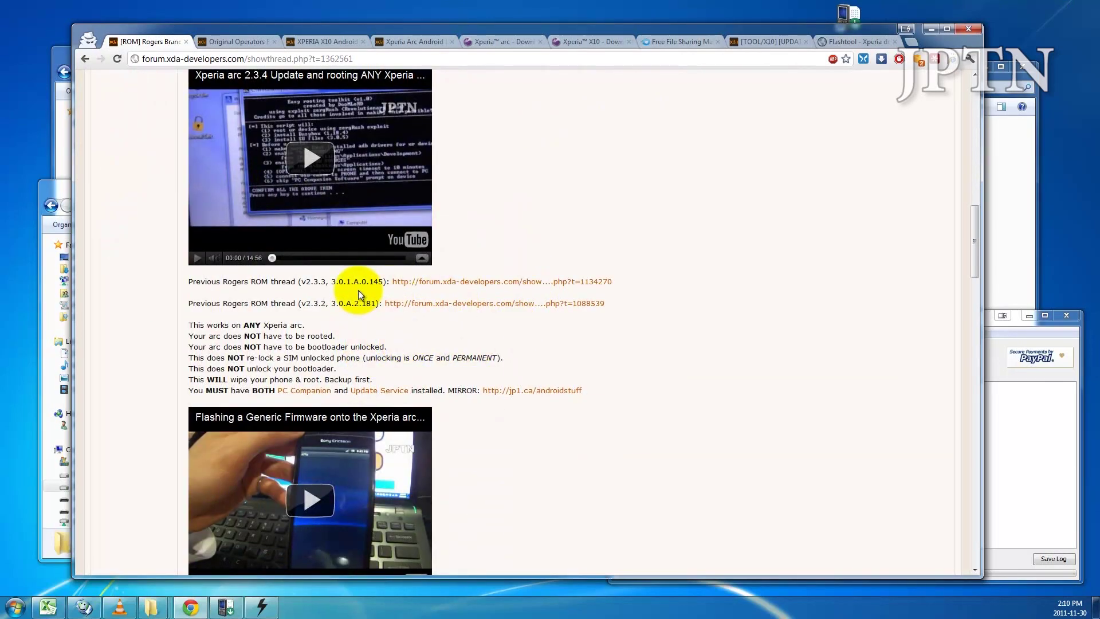
{"action": "left_click", "coordinate": [305, 305]}
{"action": "double_click", "coordinate": [306, 304]}
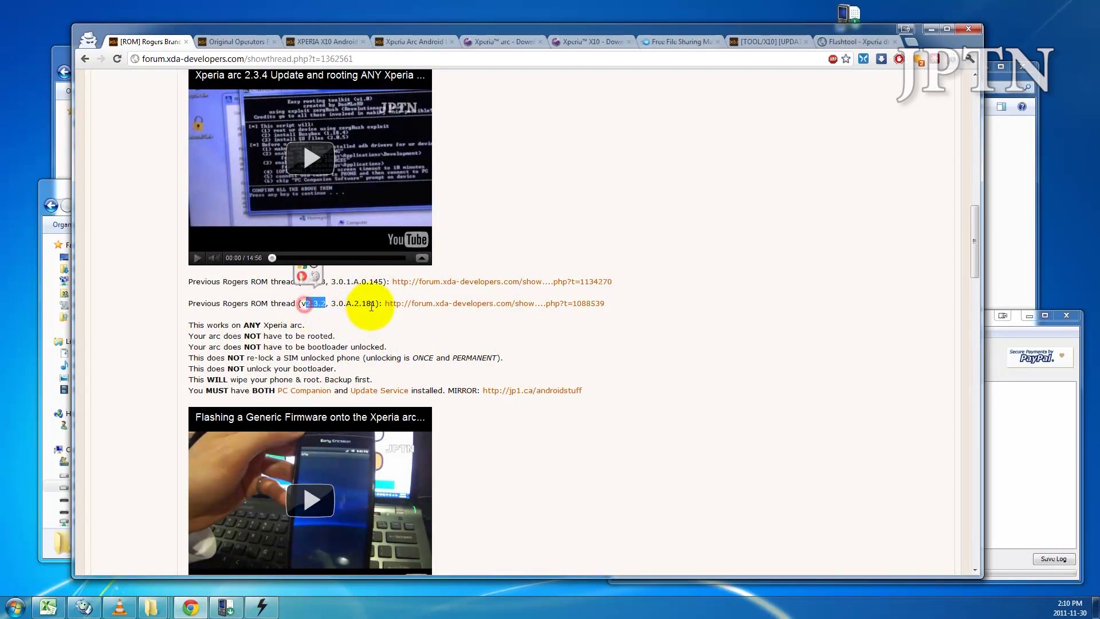
{"action": "left_click_drag", "start_coordinate": [305, 304], "coordinate": [405, 298]}
{"action": "left_click", "coordinate": [492, 257]}
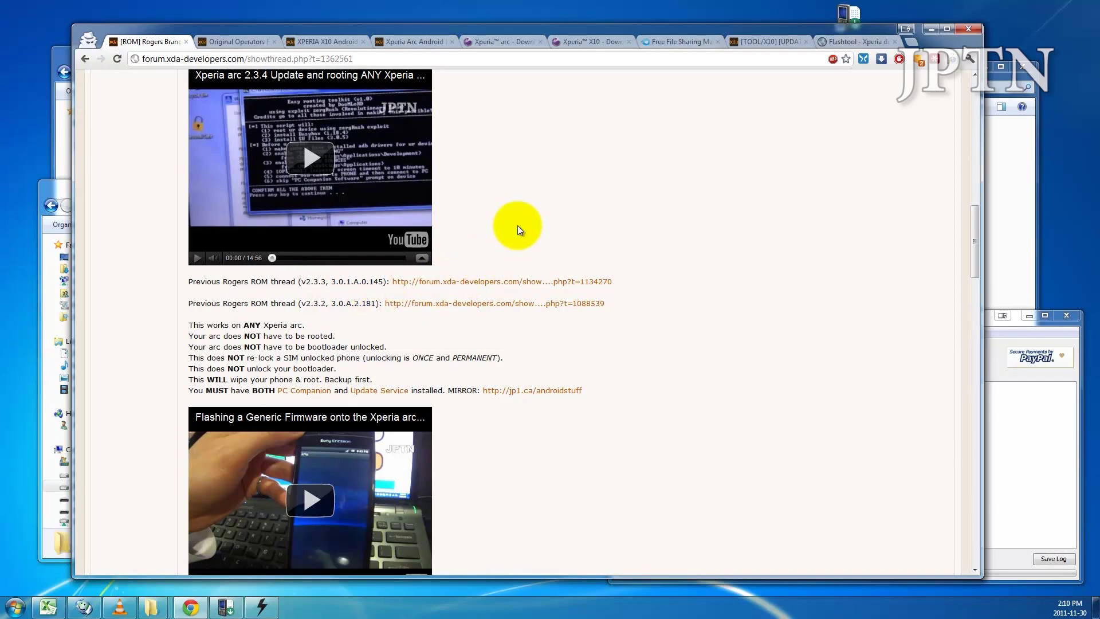
{"action": "scroll", "coordinate": [518, 226], "scroll_direction": "up", "scroll_amount": 3}
Review the Original Operators Firmwares thread and its 'And here are the Firmwares' list
{"action": "left_click", "coordinate": [229, 43]}
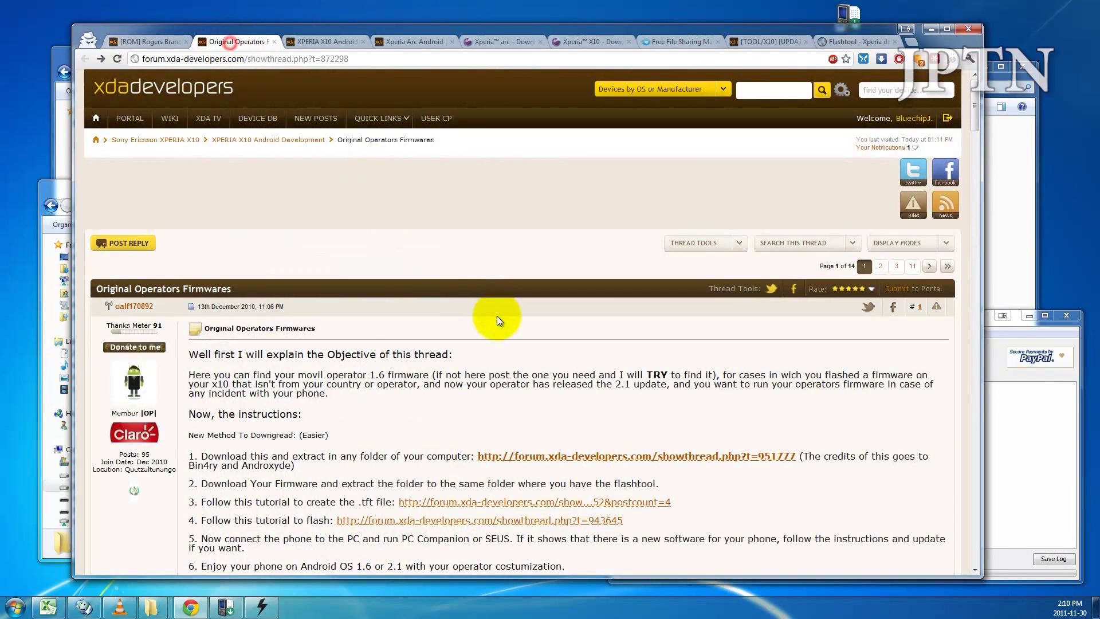
{"action": "scroll", "coordinate": [496, 315], "scroll_direction": "down", "scroll_amount": 15}
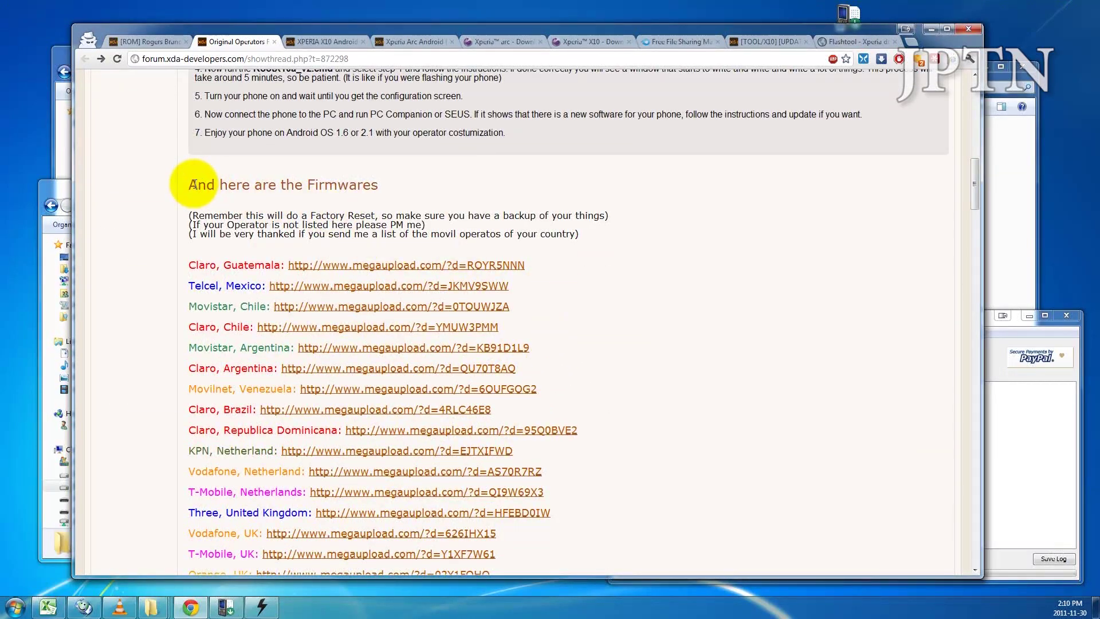
{"action": "left_click_drag", "start_coordinate": [195, 184], "coordinate": [387, 184]}
{"action": "left_click", "coordinate": [470, 254]}
{"action": "scroll", "coordinate": [536, 292], "scroll_direction": "down", "scroll_amount": 12}
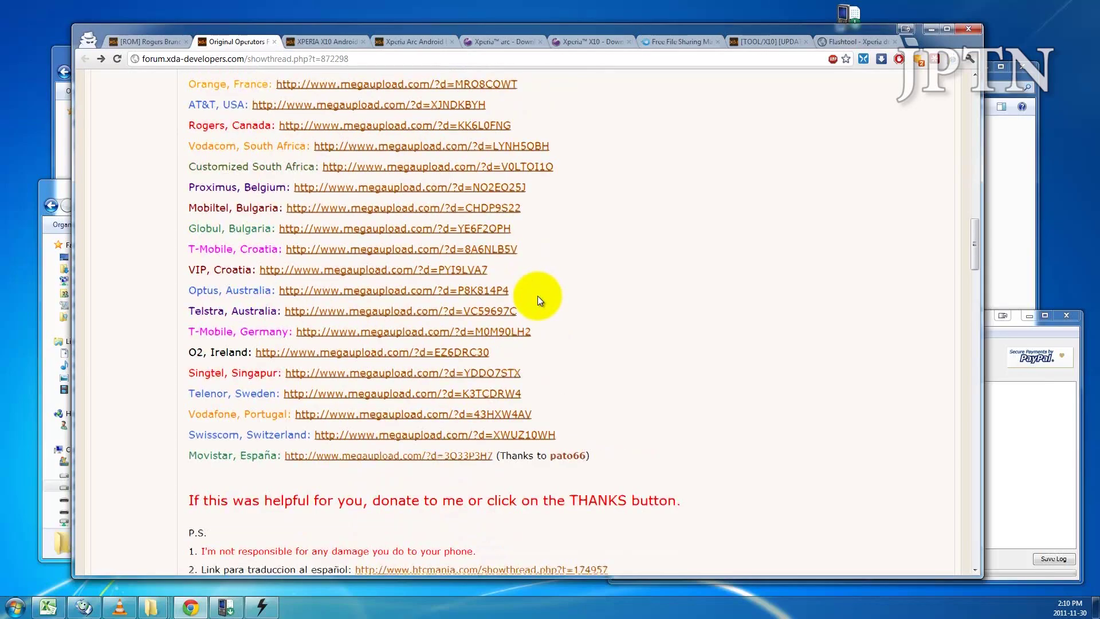
{"action": "scroll", "coordinate": [538, 296], "scroll_direction": "up", "scroll_amount": 17}
{"action": "scroll", "coordinate": [538, 297], "scroll_direction": "up", "scroll_amount": 10}
{"action": "scroll", "coordinate": [536, 297], "scroll_direction": "down", "scroll_amount": 1}
Look through the XPERIA X10 and Xperia Arc Android thread lists
{"action": "left_click", "coordinate": [326, 41]}
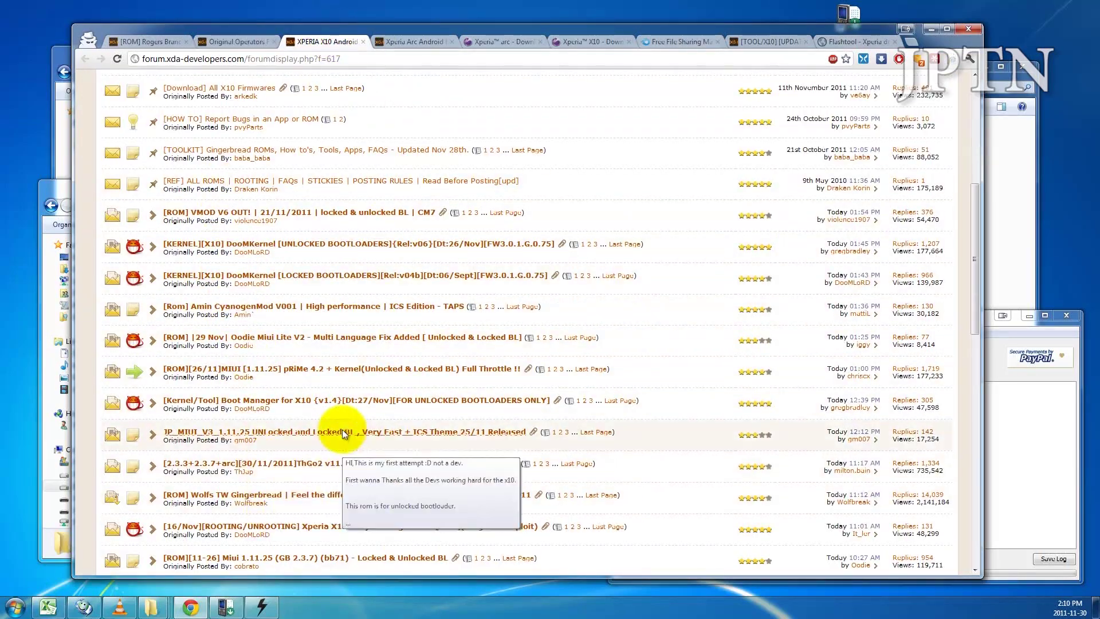
{"action": "left_click", "coordinate": [414, 43]}
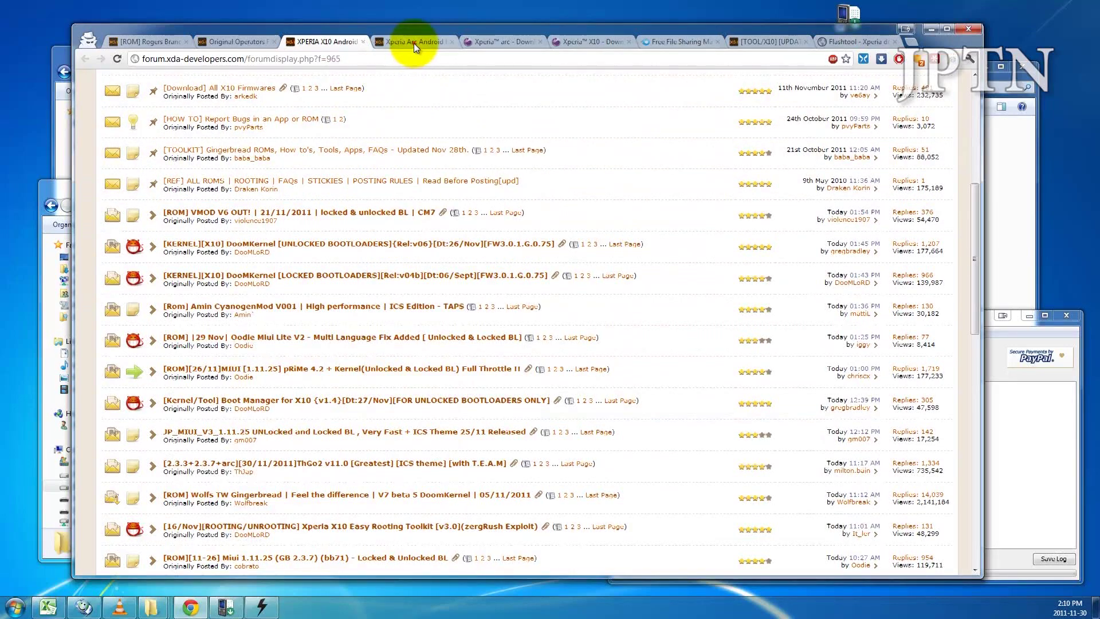
{"action": "scroll", "coordinate": [301, 321], "scroll_direction": "down", "scroll_amount": 3}
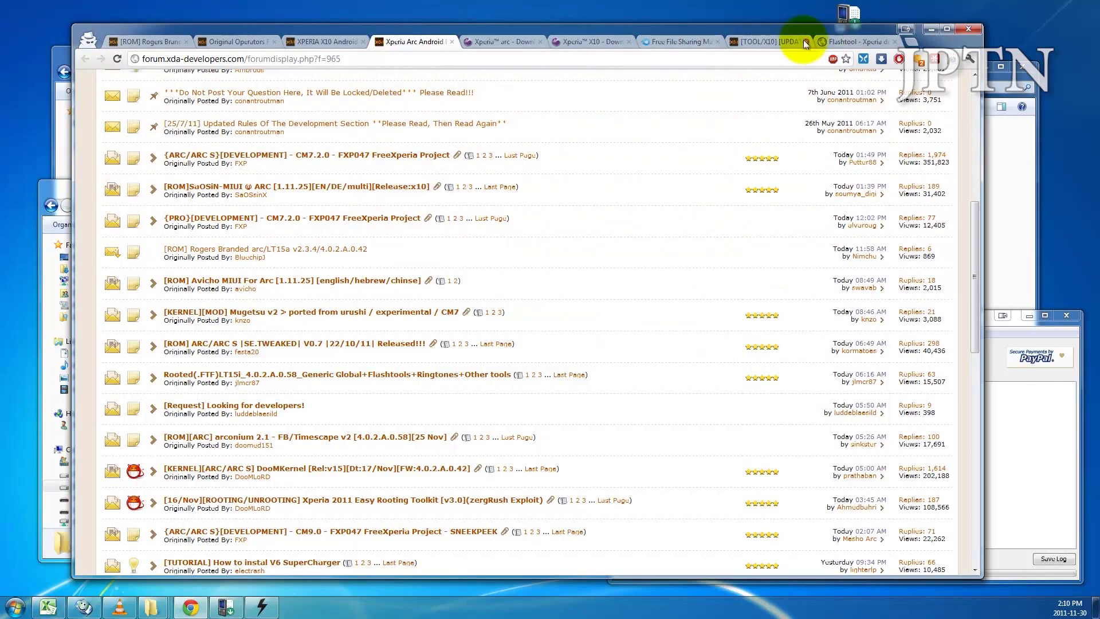
Launch Sony Ericsson Update Service, then bring up the Xperia arc software downloads page
{"action": "left_click_drag", "start_coordinate": [795, 31], "coordinate": [778, 39]}
{"action": "double_click", "coordinate": [846, 25]}
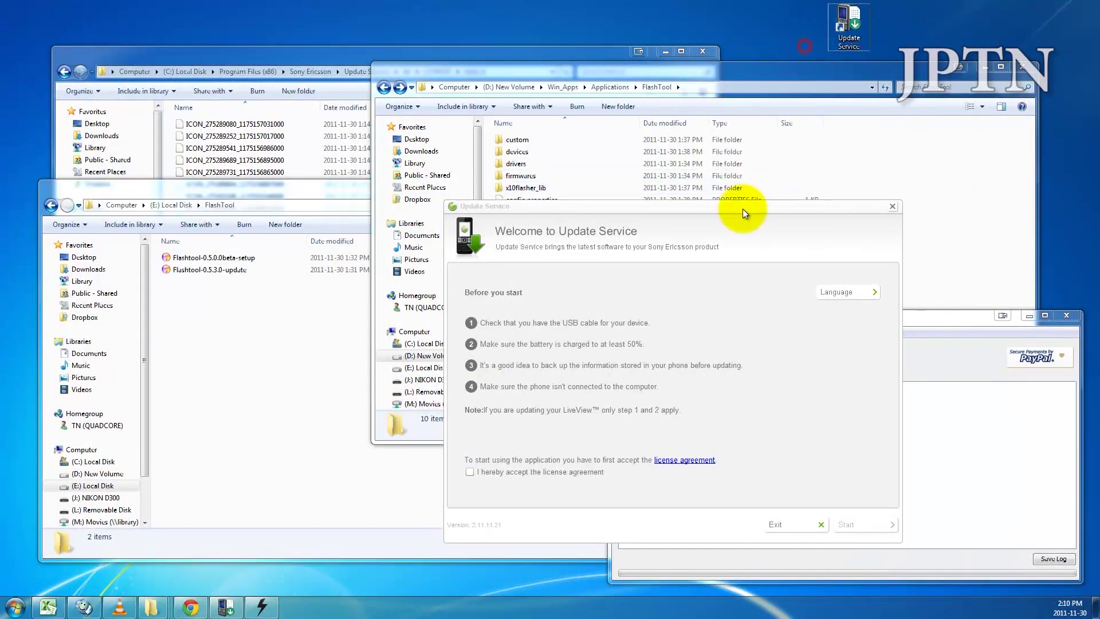
{"action": "left_click", "coordinate": [740, 223]}
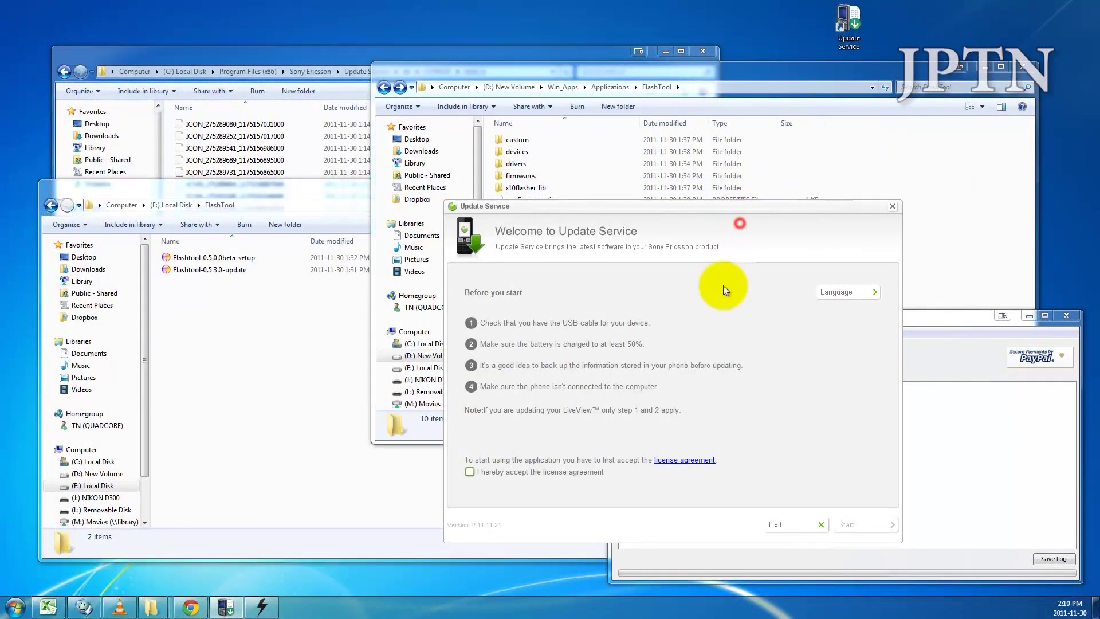
{"action": "left_click", "coordinate": [191, 606]}
{"action": "left_click", "coordinate": [472, 46]}
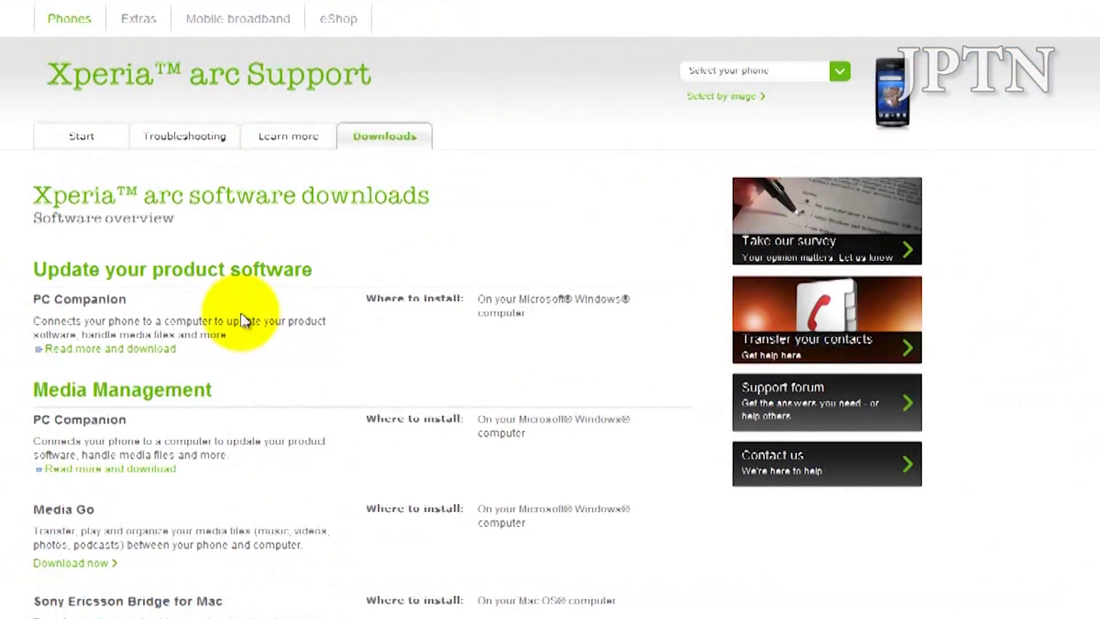
Check the PC Companion description and MediaFire Sony files, then view the Flashtool 0.5.3.0 thread
{"action": "left_click_drag", "start_coordinate": [57, 322], "coordinate": [233, 319]}
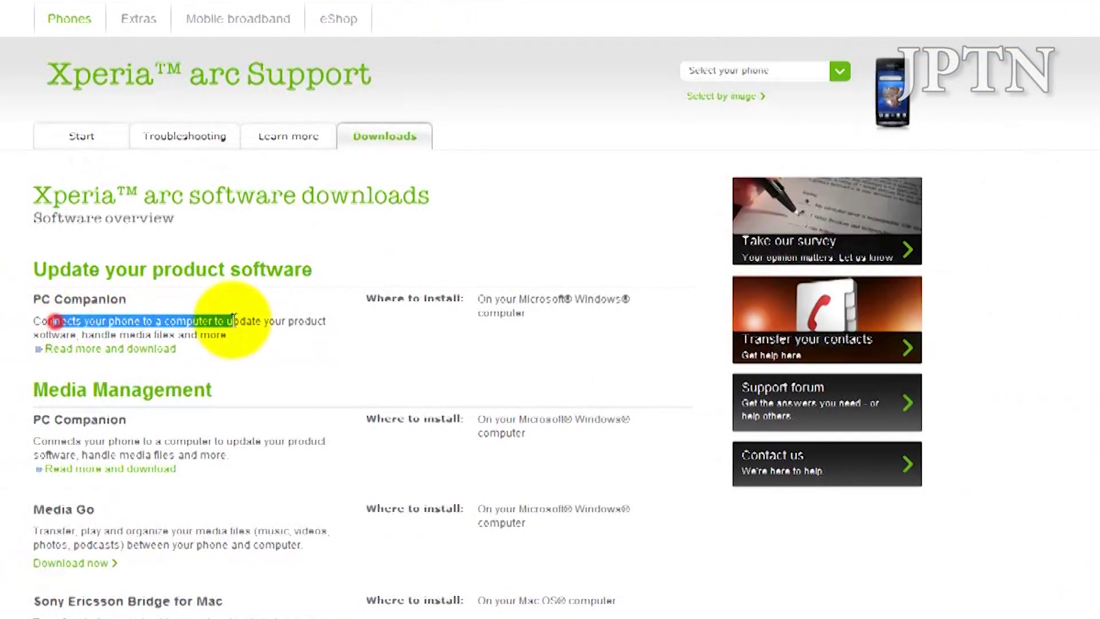
{"action": "left_click", "coordinate": [281, 342]}
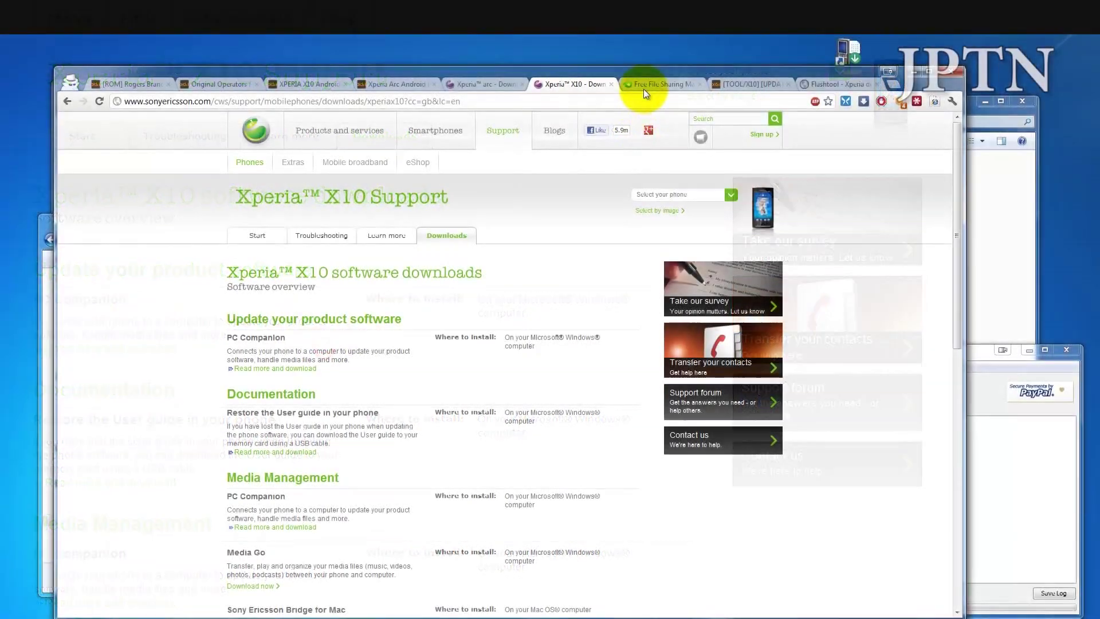
{"action": "left_click", "coordinate": [645, 83]}
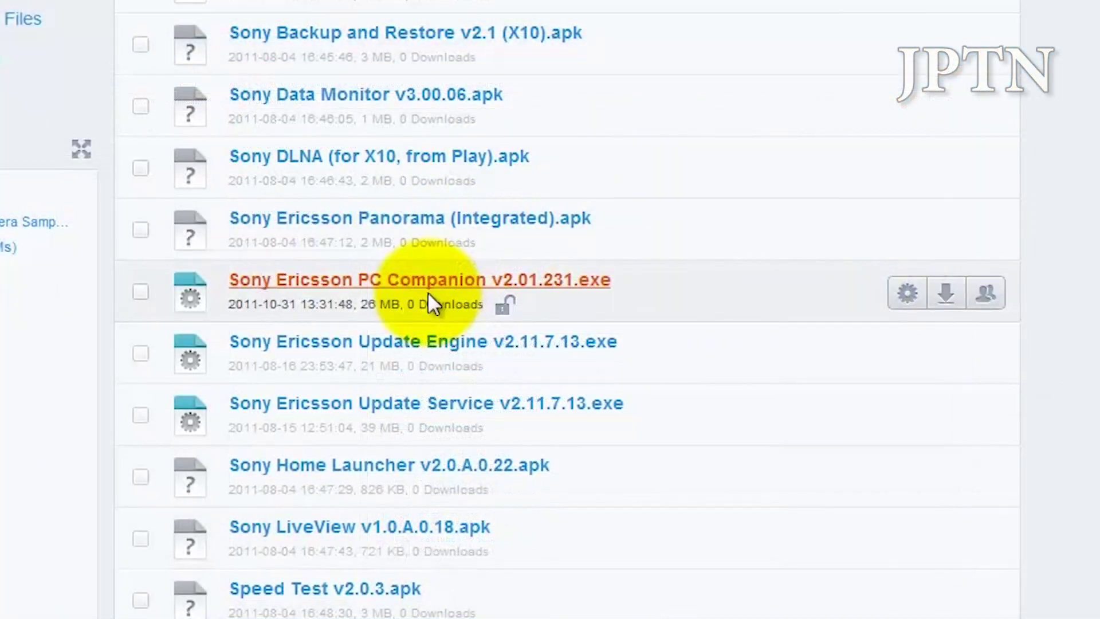
{"action": "left_click", "coordinate": [648, 408]}
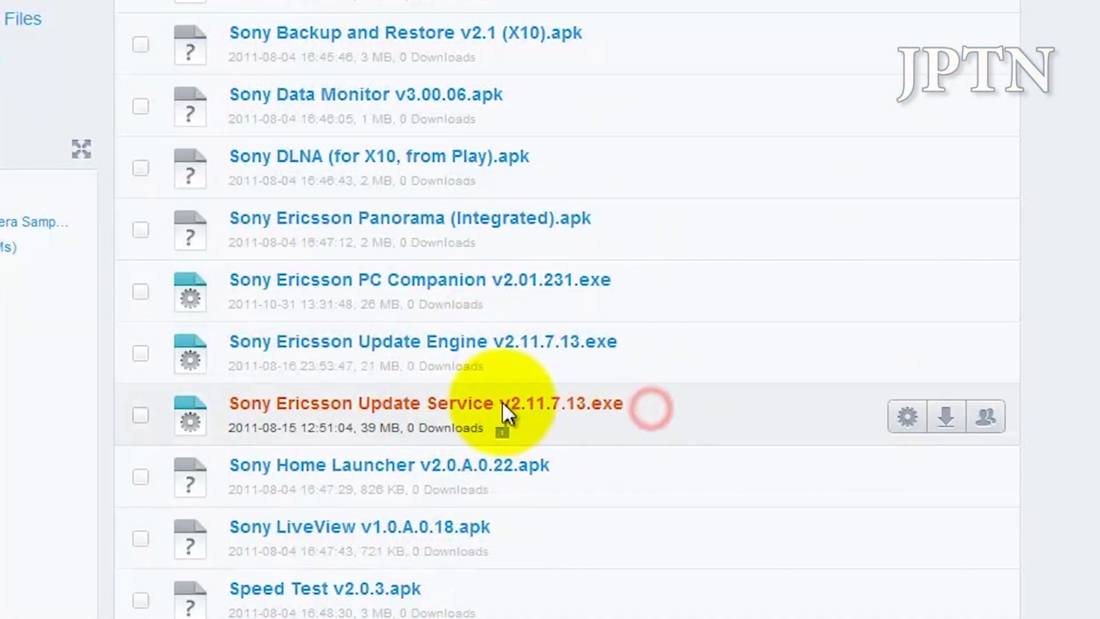
{"action": "mouse_move", "coordinate": [228, 405]}
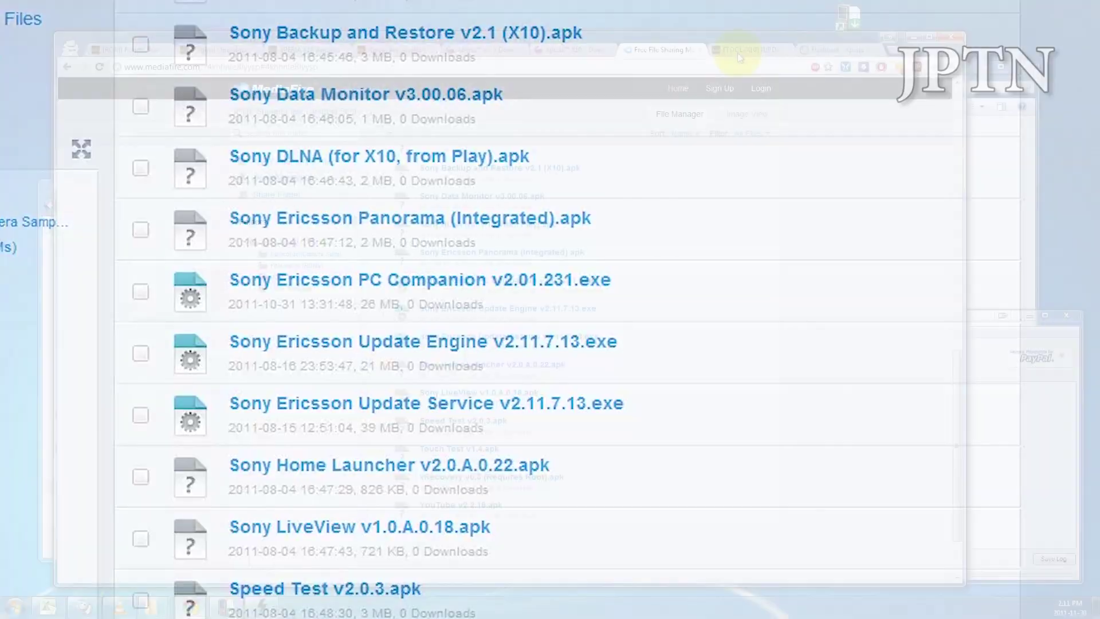
{"action": "left_click", "coordinate": [740, 50]}
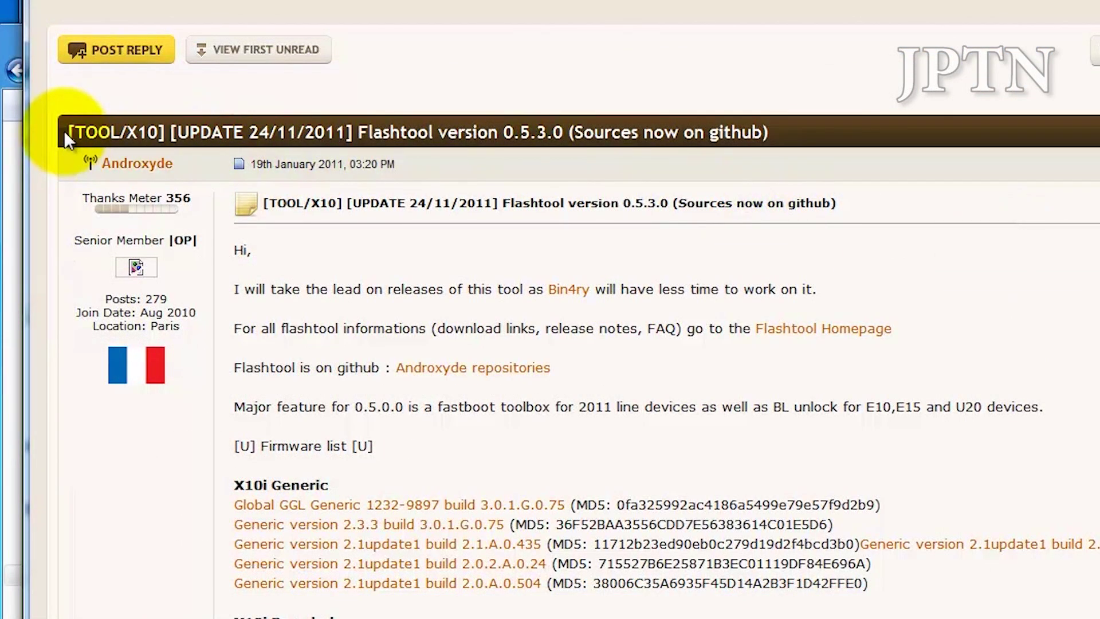
Highlight the Flashtool thread title and read down the thread
{"action": "left_click_drag", "start_coordinate": [64, 131], "coordinate": [782, 121]}
{"action": "left_click", "coordinate": [805, 128]}
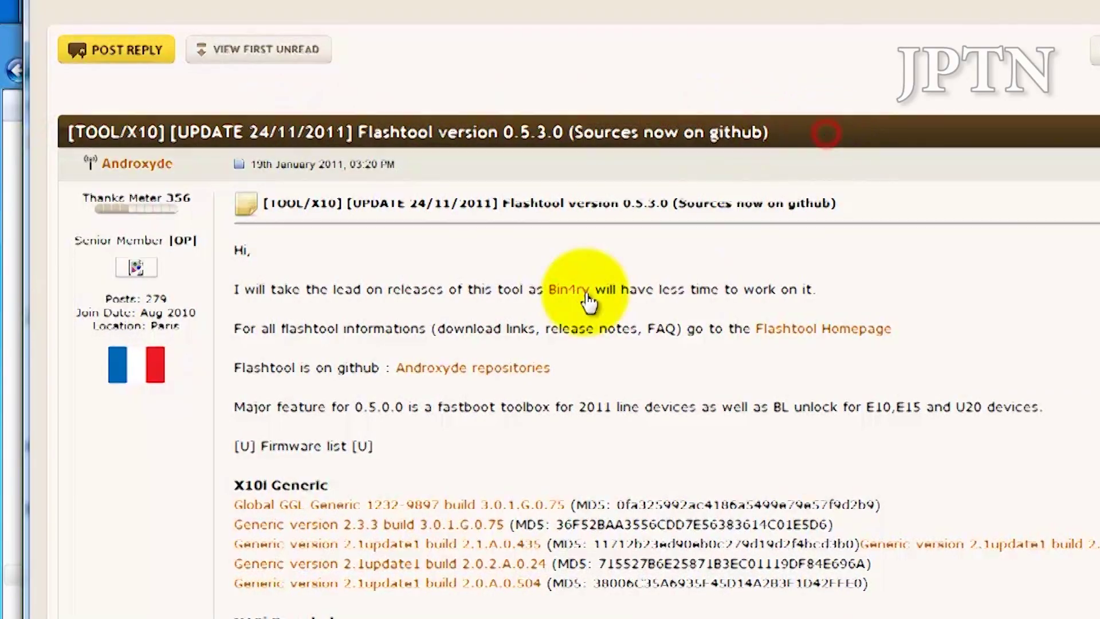
{"action": "scroll", "coordinate": [570, 289], "scroll_direction": "down", "scroll_amount": 2}
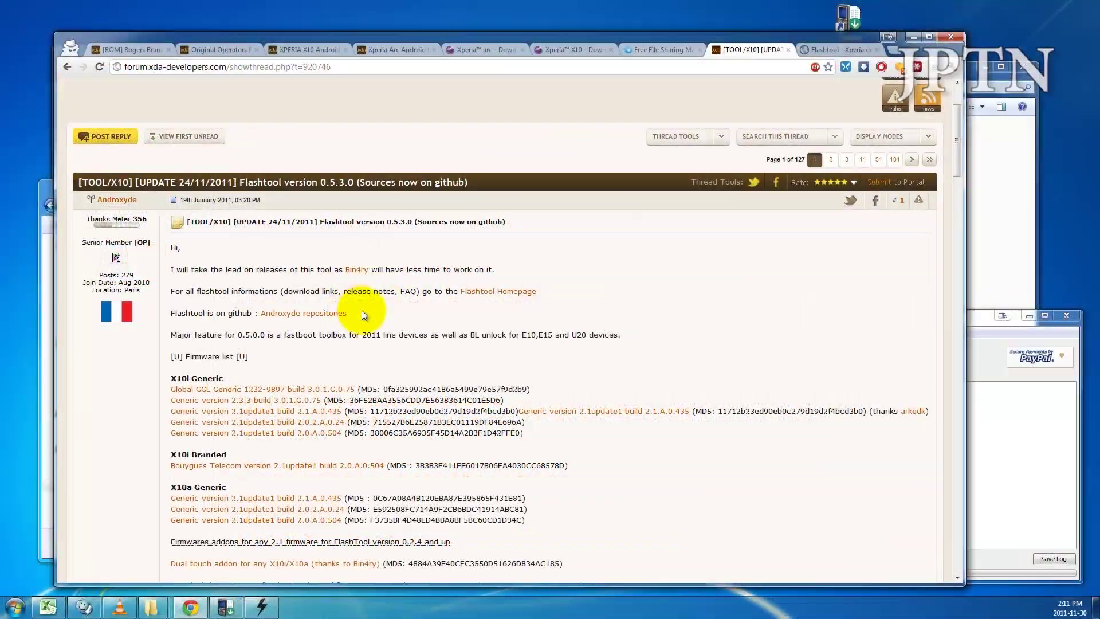
On the Flashtool github homepage, review the 0.5.0 full install and 0.5.3 update instructions
{"action": "left_click", "coordinate": [813, 51]}
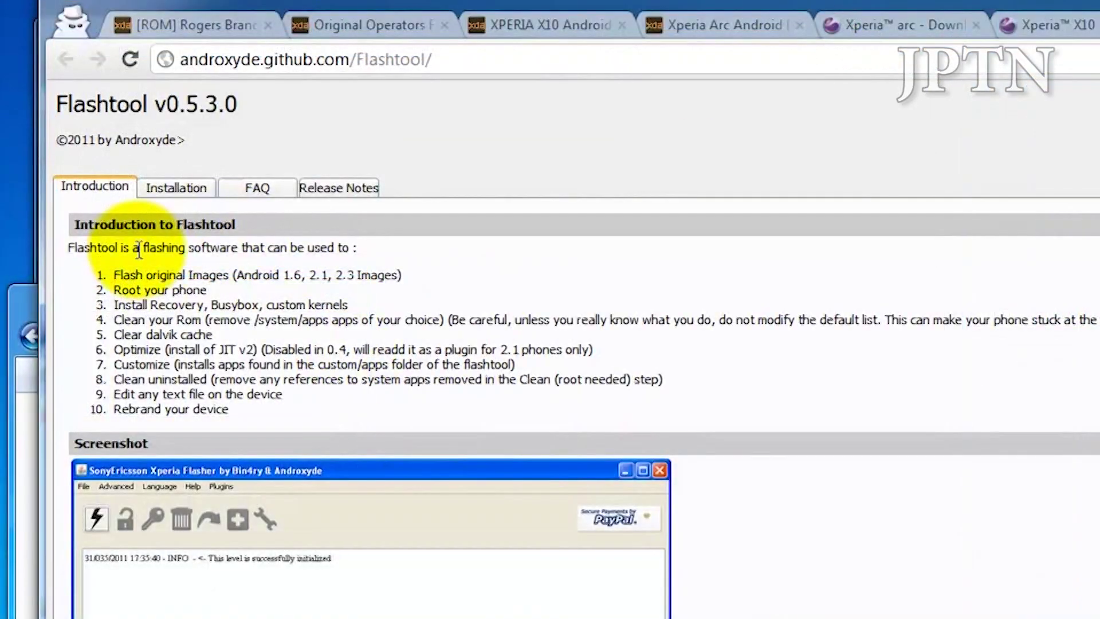
{"action": "left_click", "coordinate": [187, 187]}
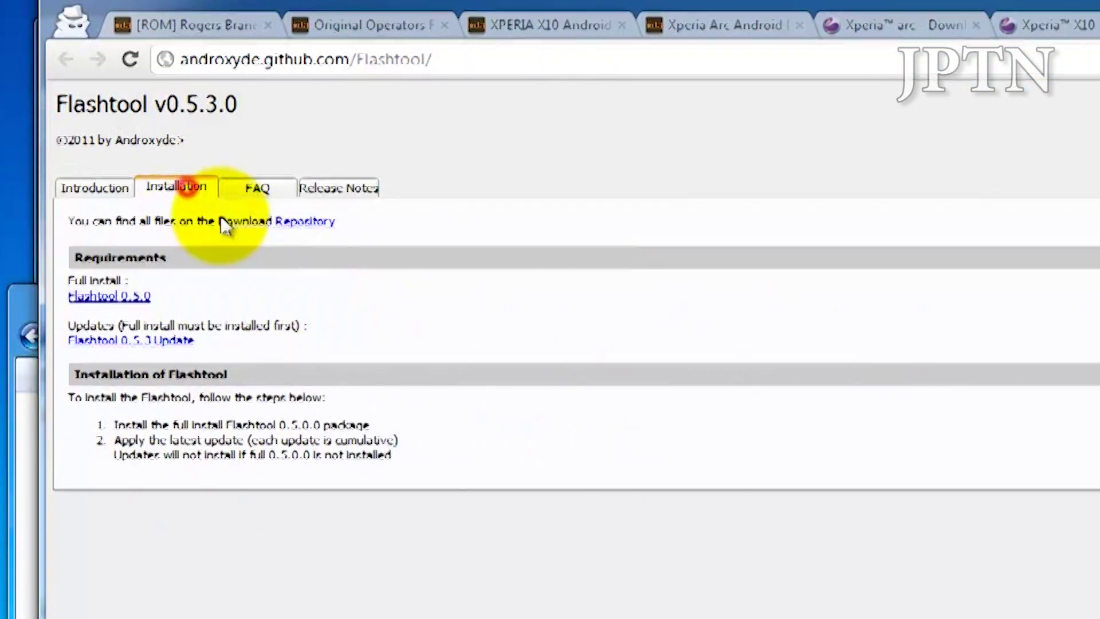
{"action": "left_click_drag", "start_coordinate": [152, 296], "coordinate": [68, 303]}
{"action": "left_click_drag", "start_coordinate": [213, 344], "coordinate": [73, 325]}
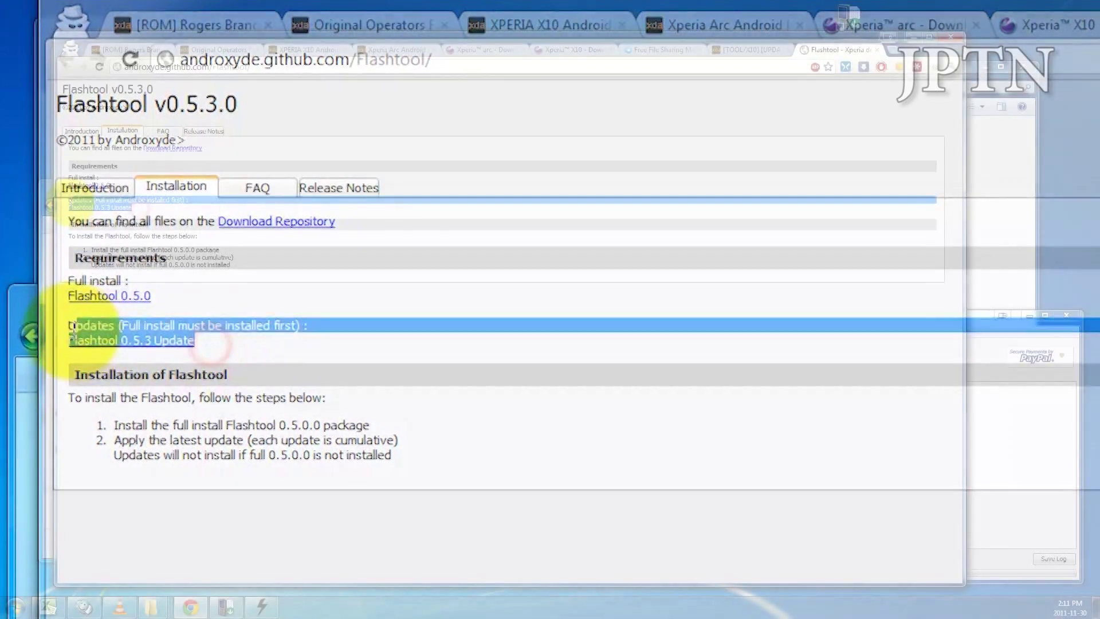
{"action": "left_click", "coordinate": [165, 199]}
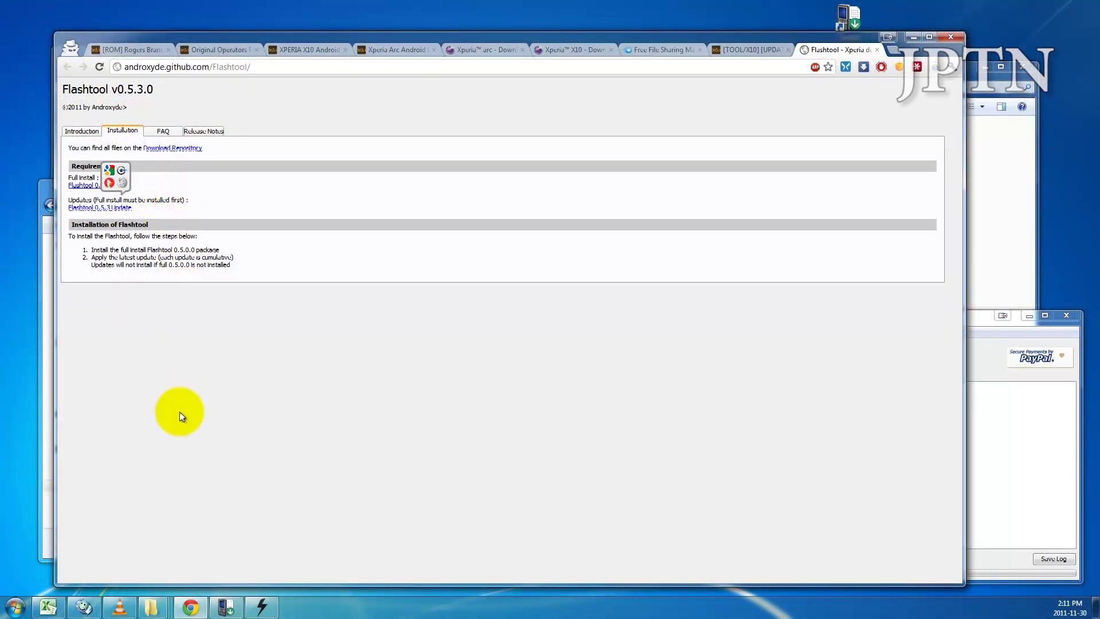
{"action": "mouse_move", "coordinate": [158, 598]}
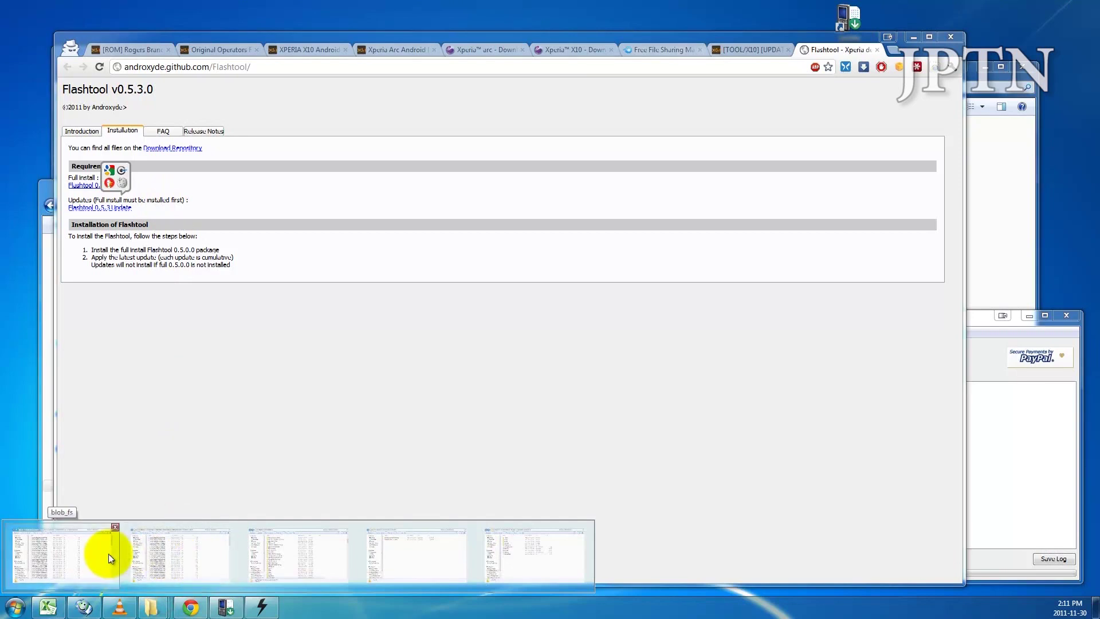
Check the Flashtool-0.5.3.0-update file in the E: FlashTool folder
{"action": "left_click", "coordinate": [448, 553]}
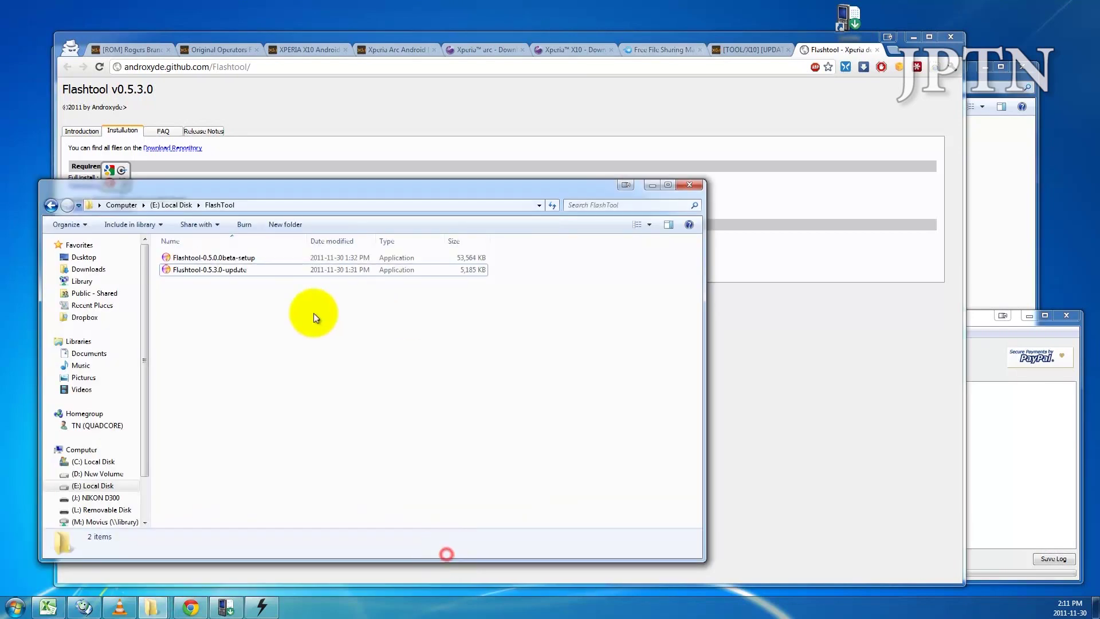
{"action": "left_click", "coordinate": [231, 269]}
{"action": "left_click", "coordinate": [280, 326]}
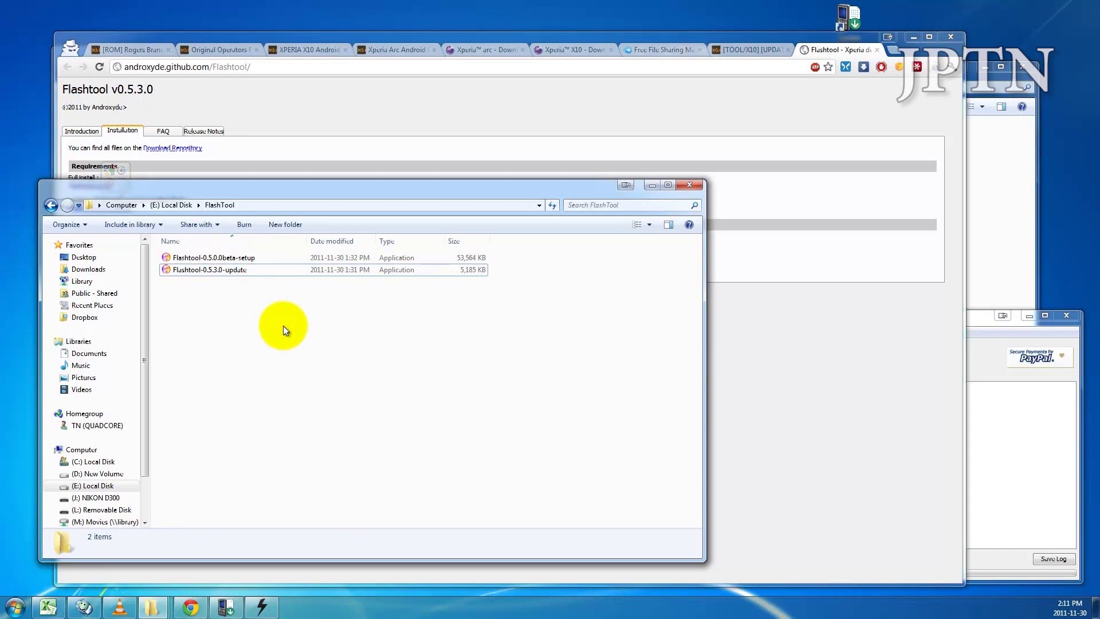
Go from the Xperia Flasher window to the browser's Rogers ROM thread, then minimize Chrome
{"action": "left_click", "coordinate": [985, 397]}
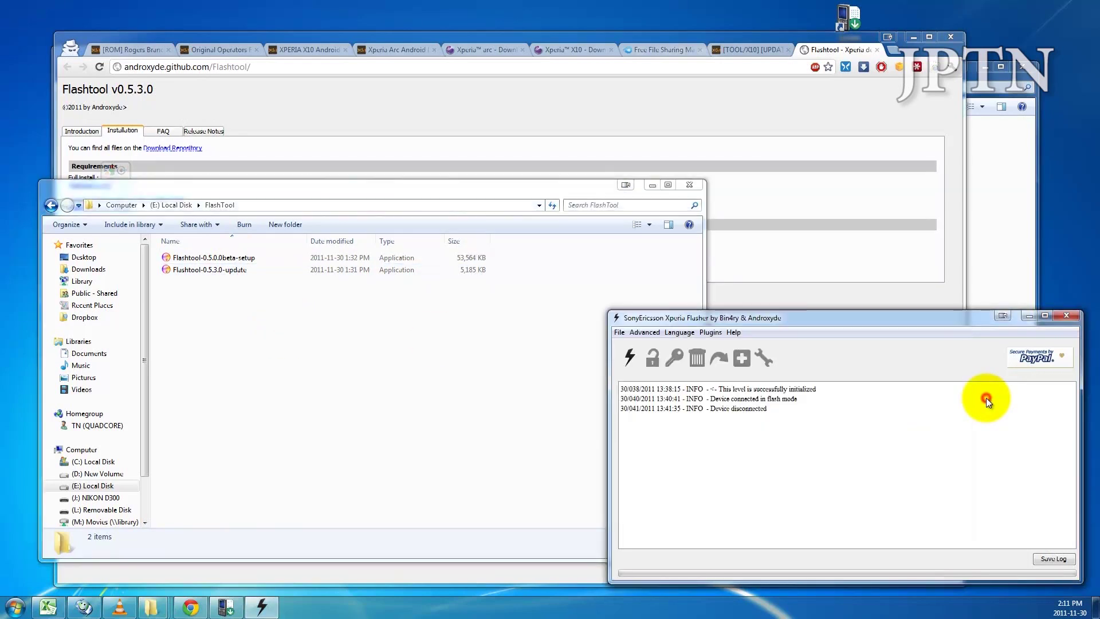
{"action": "left_click", "coordinate": [785, 221]}
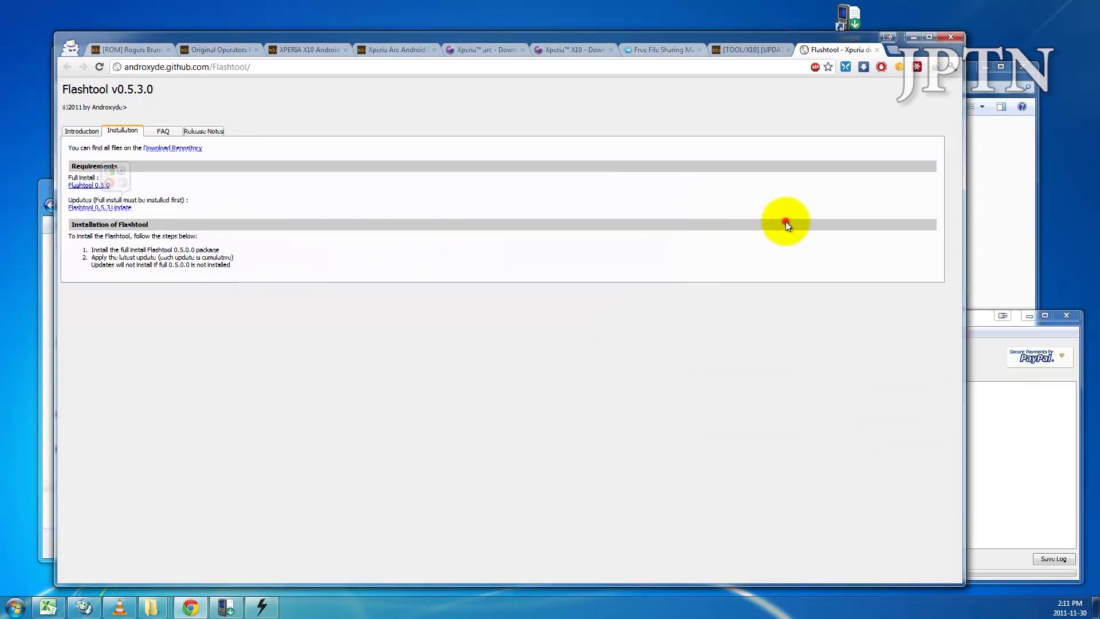
{"action": "left_click", "coordinate": [762, 48]}
{"action": "left_click", "coordinate": [658, 50]}
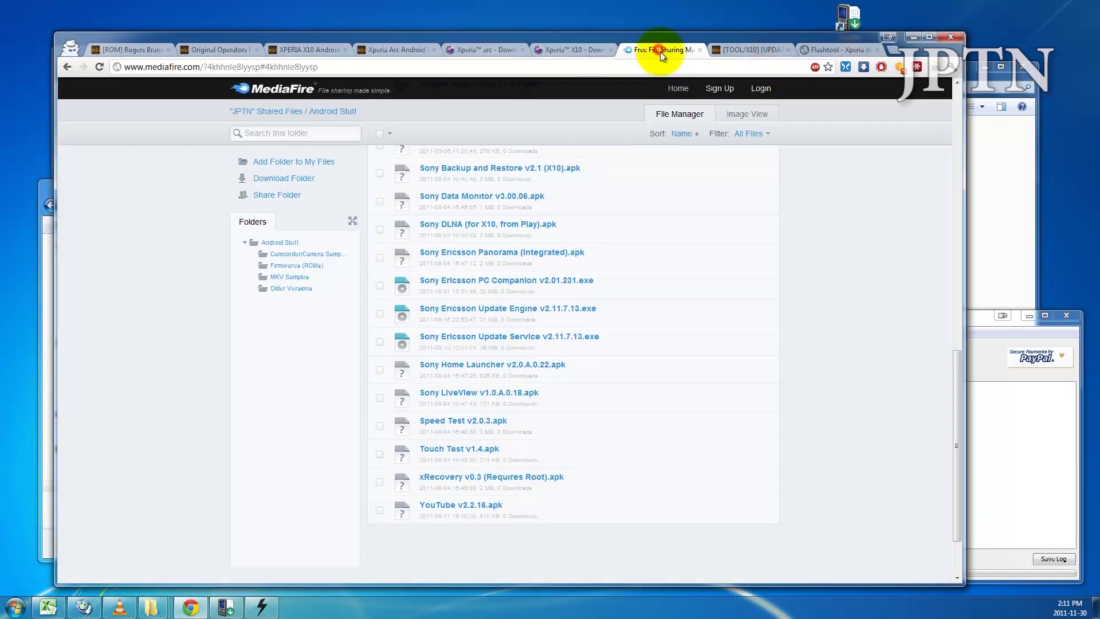
{"action": "left_click", "coordinate": [158, 49]}
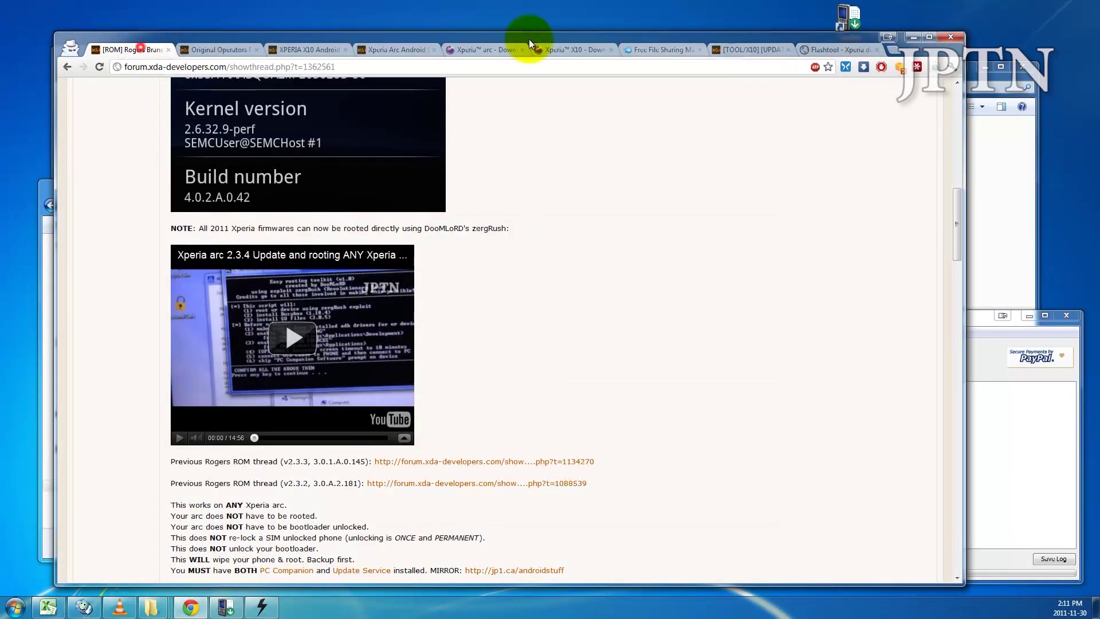
{"action": "left_click", "coordinate": [913, 37]}
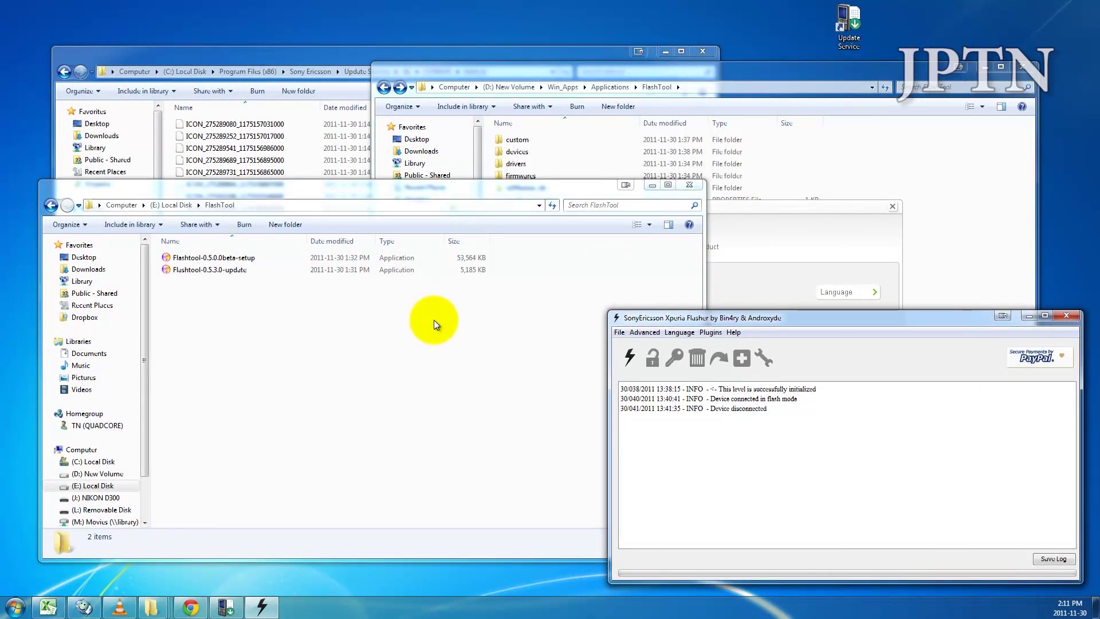
In the Update Service folder window, go up to the 13740270 folder, then to db
{"action": "left_click", "coordinate": [359, 57]}
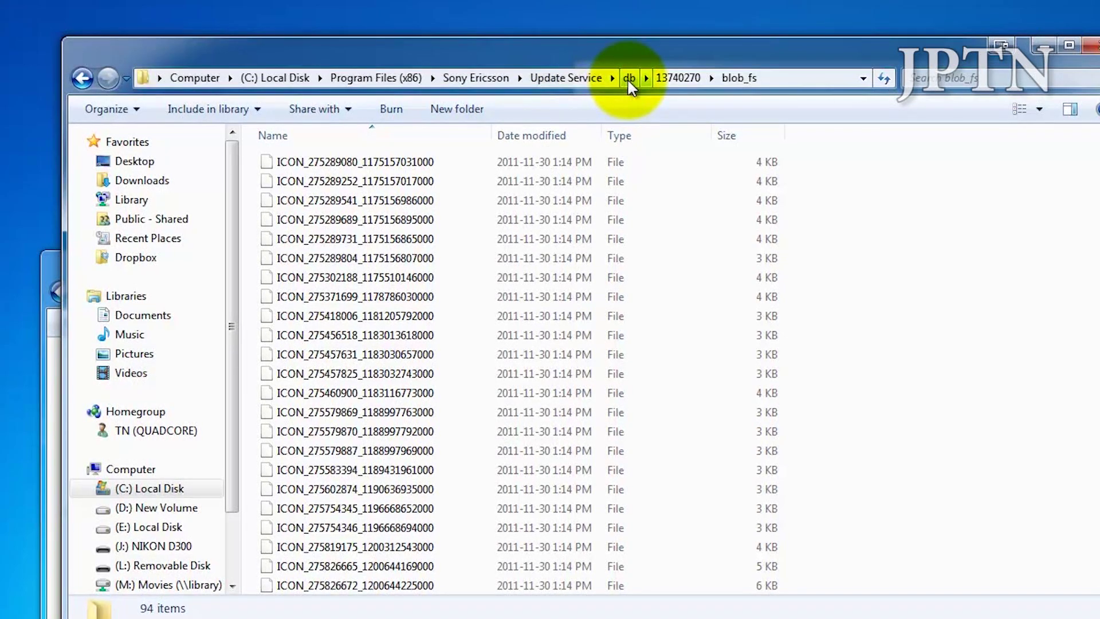
{"action": "left_click", "coordinate": [684, 79]}
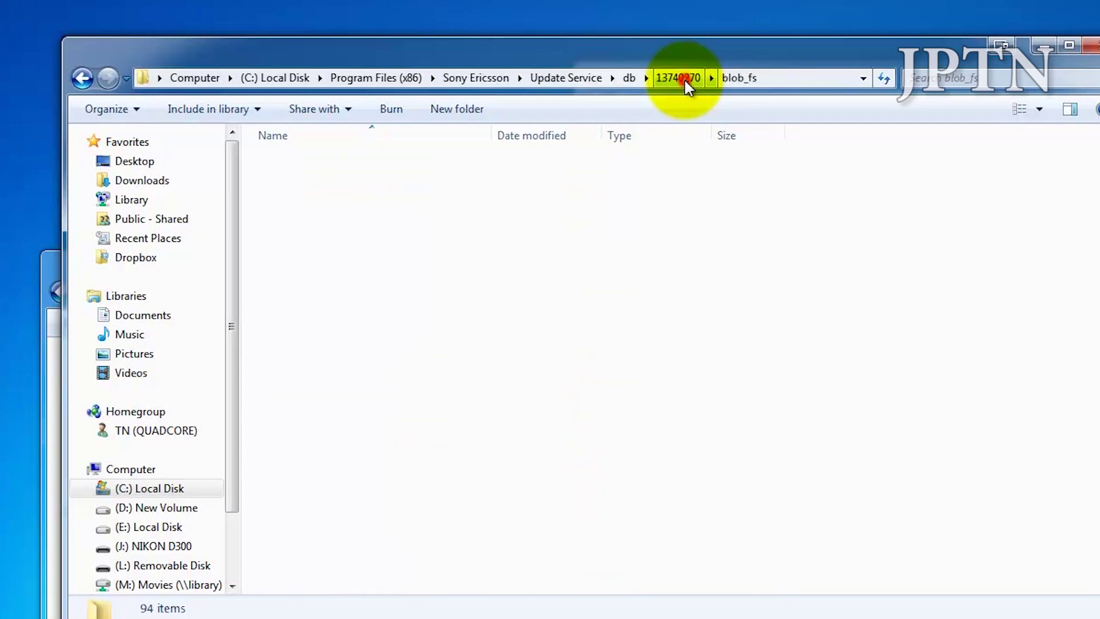
{"action": "left_click", "coordinate": [592, 277]}
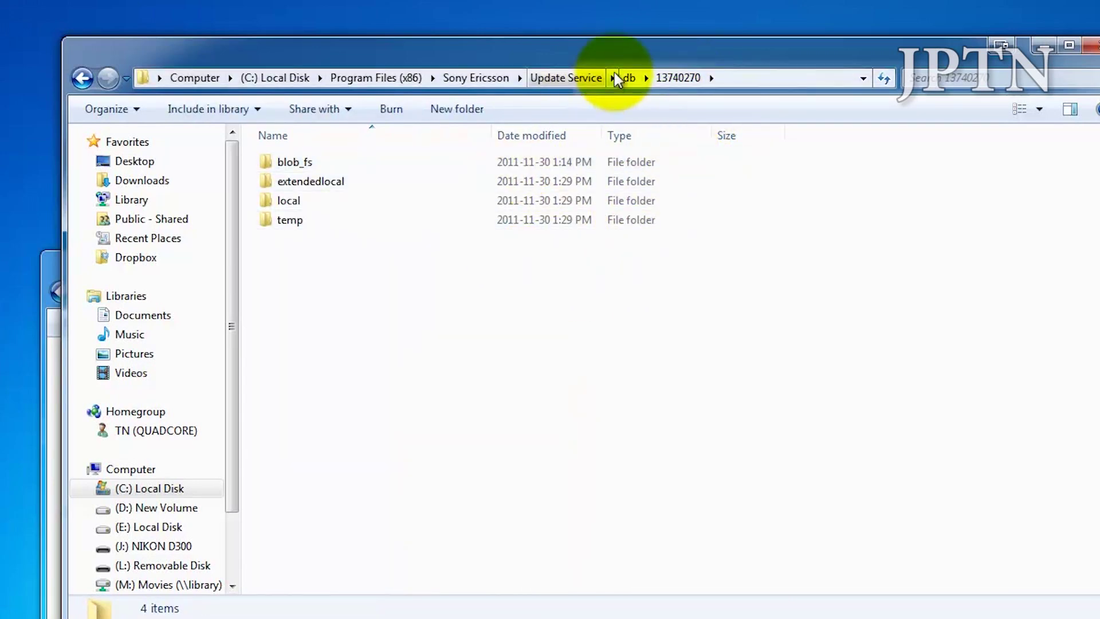
{"action": "left_click", "coordinate": [629, 78]}
{"action": "left_click", "coordinate": [436, 212]}
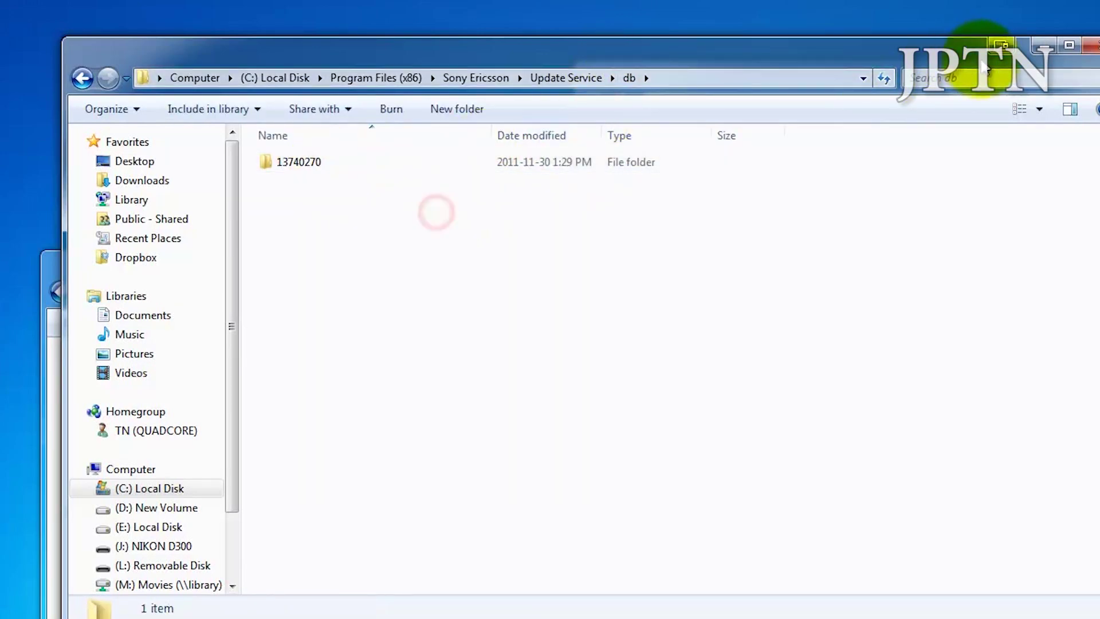
Open the 13740270 folder in db, leaving its name unchanged
{"action": "left_click", "coordinate": [939, 78]}
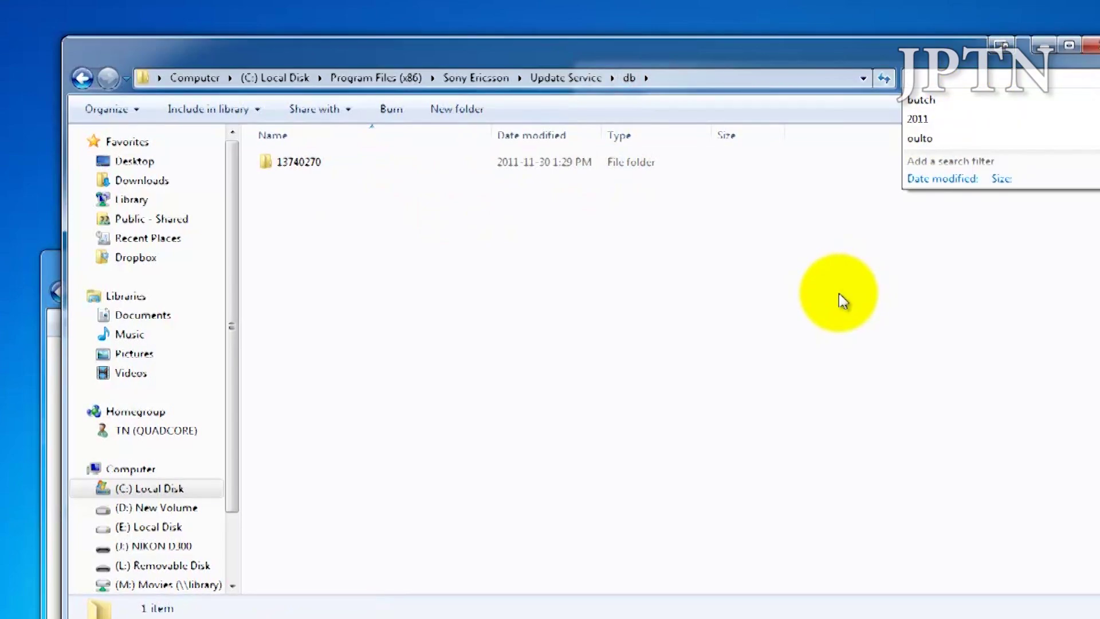
{"action": "left_click", "coordinate": [841, 296]}
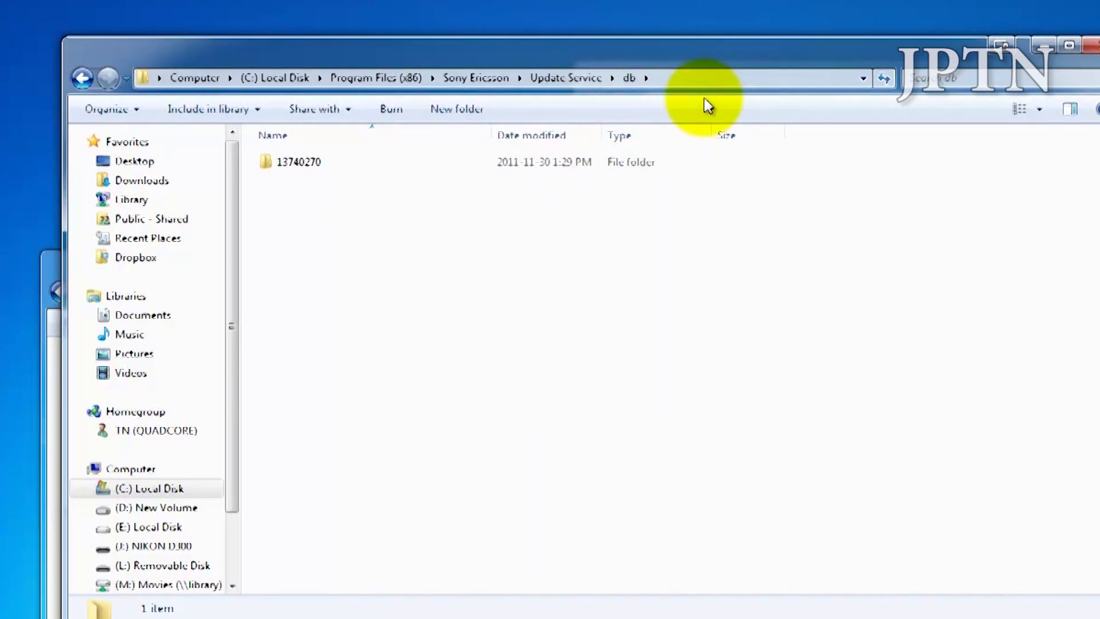
{"action": "left_click", "coordinate": [327, 167]}
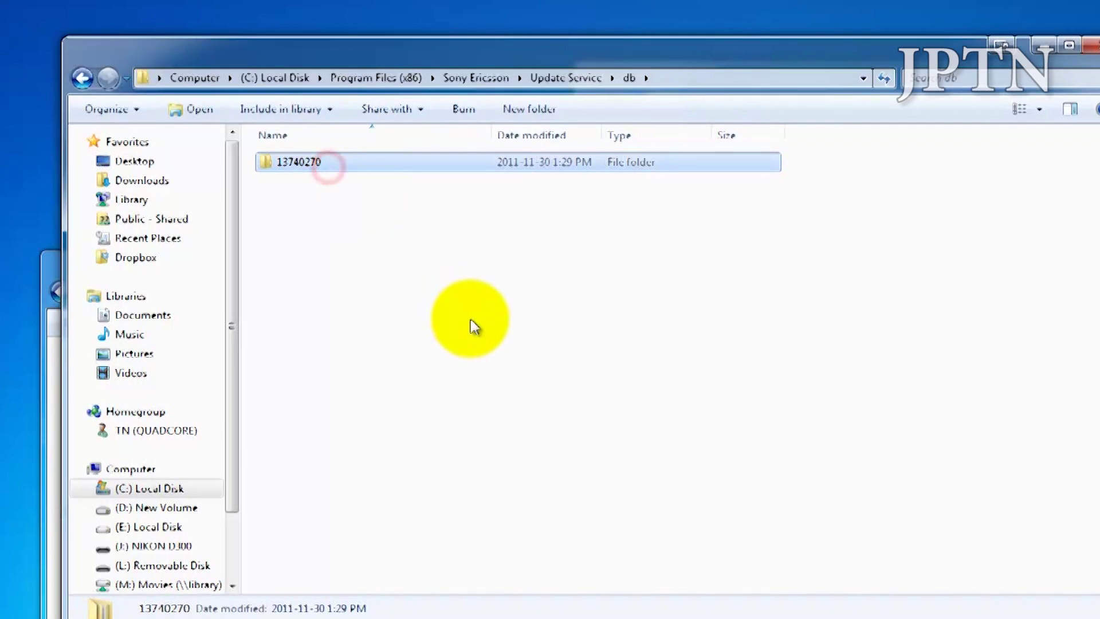
{"action": "key", "text": "F2"}
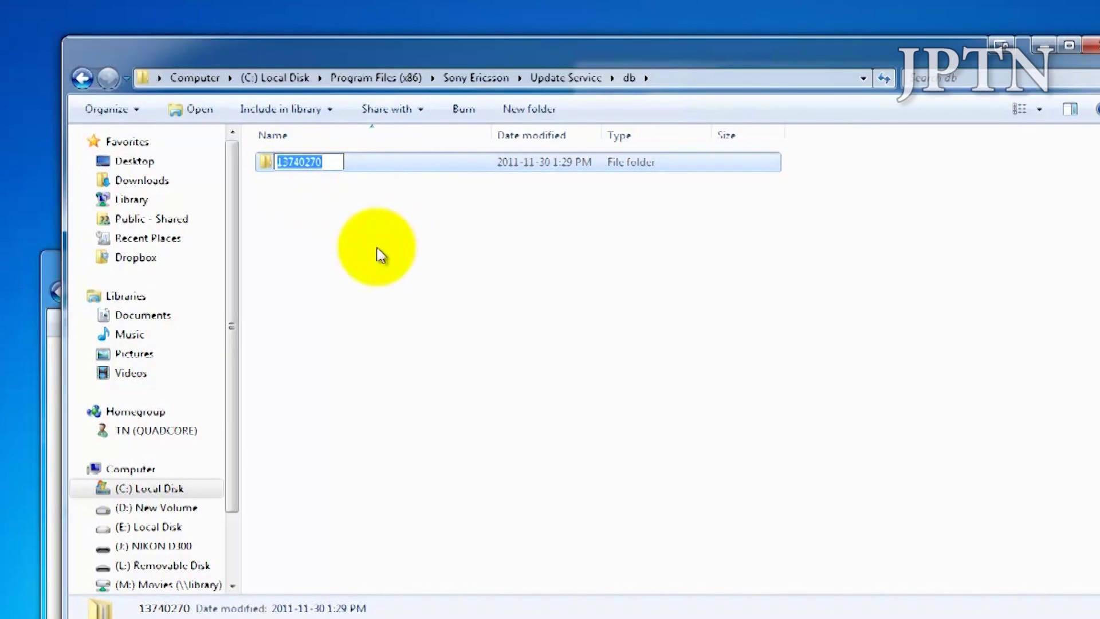
{"action": "left_click", "coordinate": [378, 246]}
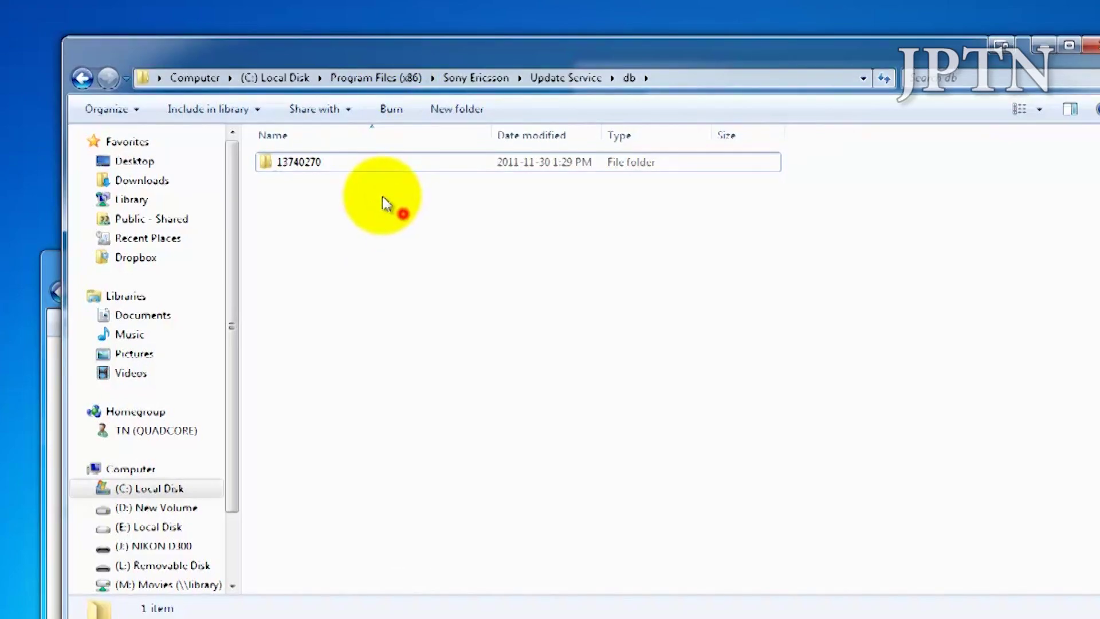
{"action": "double_click", "coordinate": [283, 161]}
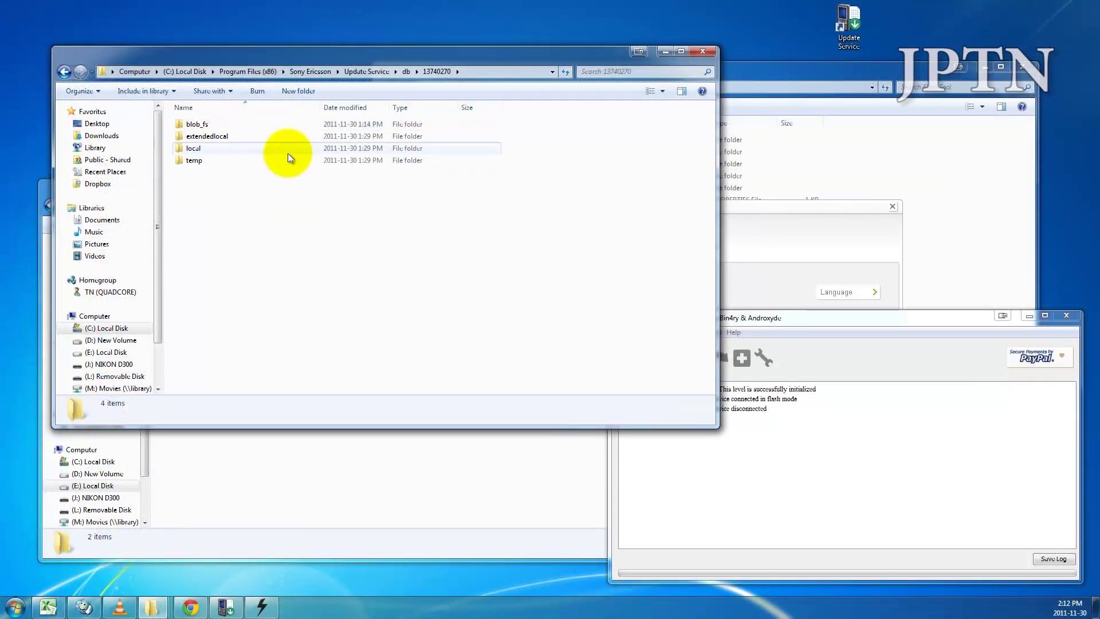
Open the blob_fs folder and scroll through its 94 ICON_ files
{"action": "double_click", "coordinate": [201, 124]}
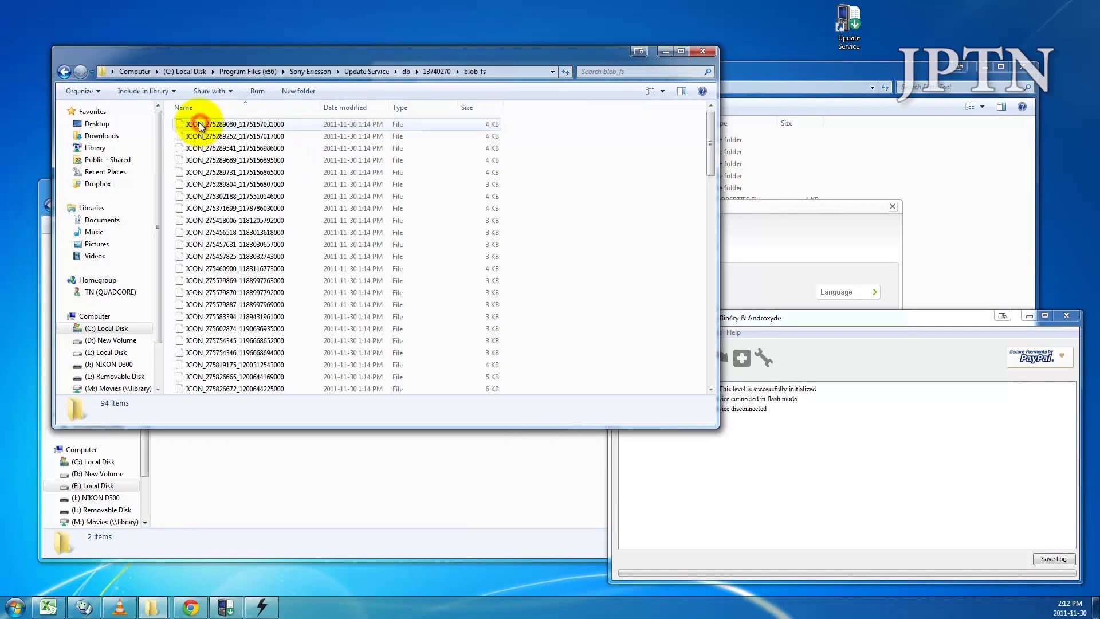
{"action": "scroll", "coordinate": [441, 268], "scroll_direction": "down", "scroll_amount": 5}
{"action": "scroll", "coordinate": [442, 267], "scroll_direction": "down", "scroll_amount": 19}
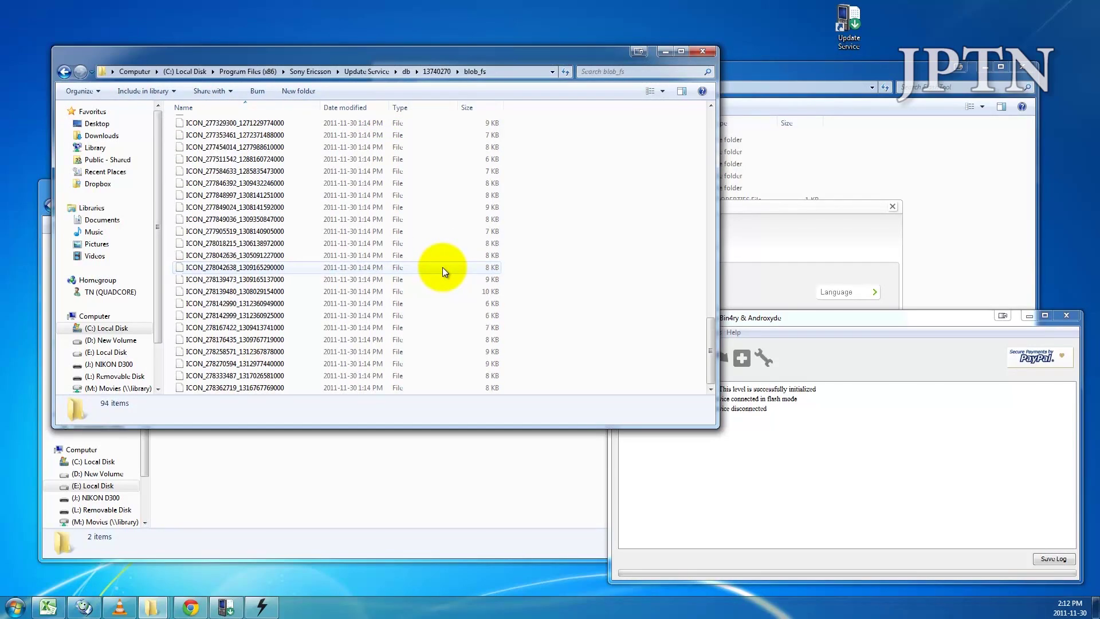
{"action": "left_click_drag", "start_coordinate": [713, 334], "coordinate": [712, 230]}
{"action": "scroll", "coordinate": [559, 253], "scroll_direction": "up", "scroll_amount": 11}
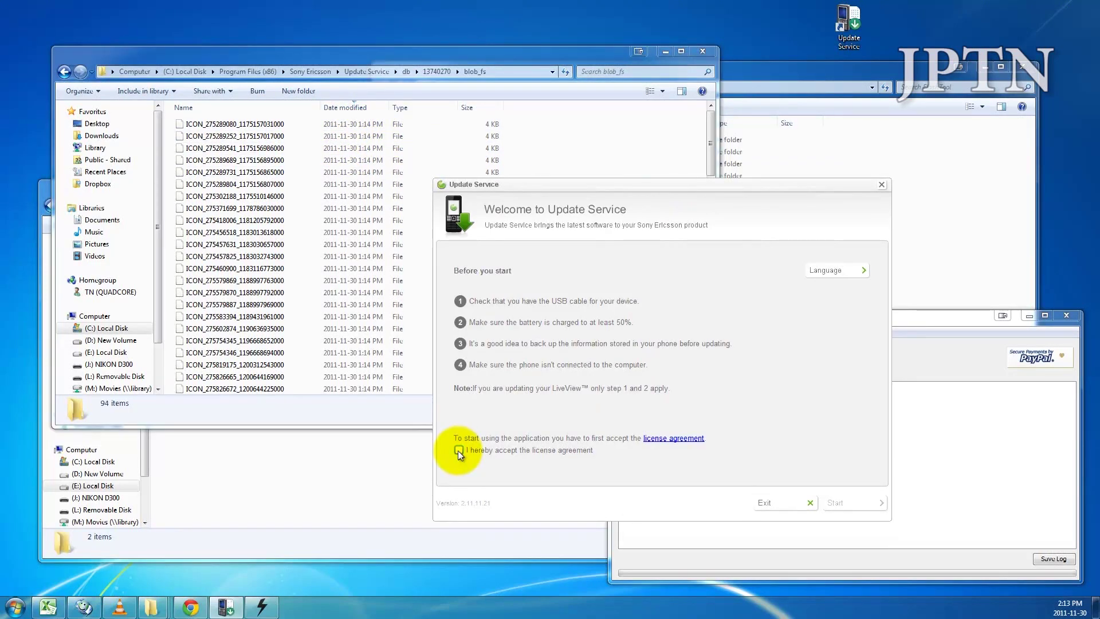
In Update Service, accept the license agreement and start the phone update
{"action": "left_click", "coordinate": [850, 26]}
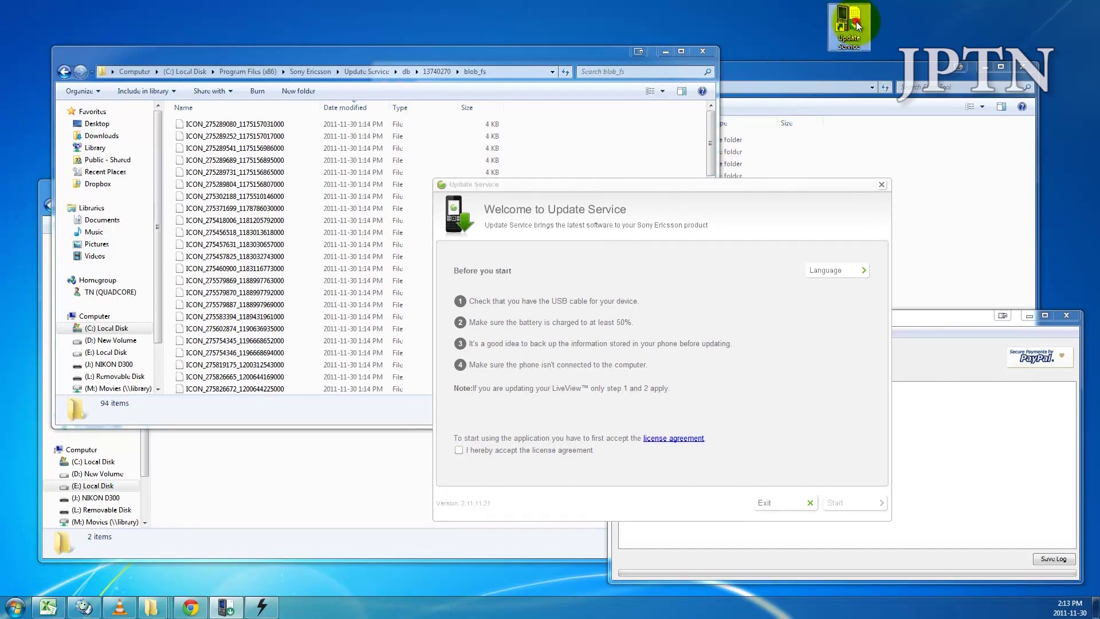
{"action": "left_click", "coordinate": [886, 27]}
{"action": "left_click", "coordinate": [532, 319]}
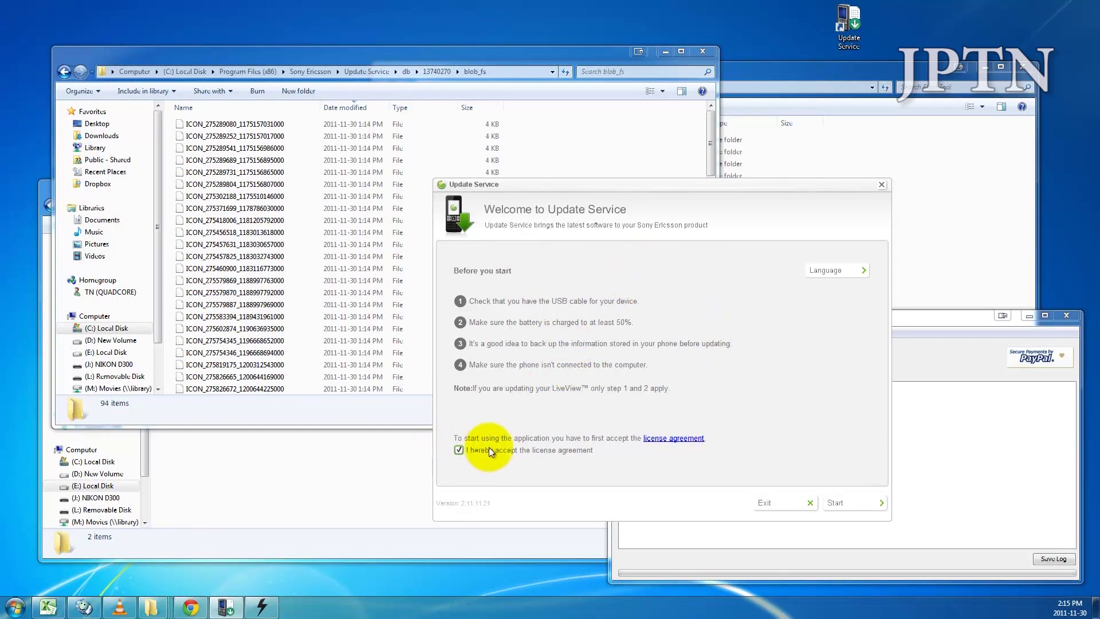
{"action": "left_click", "coordinate": [853, 502]}
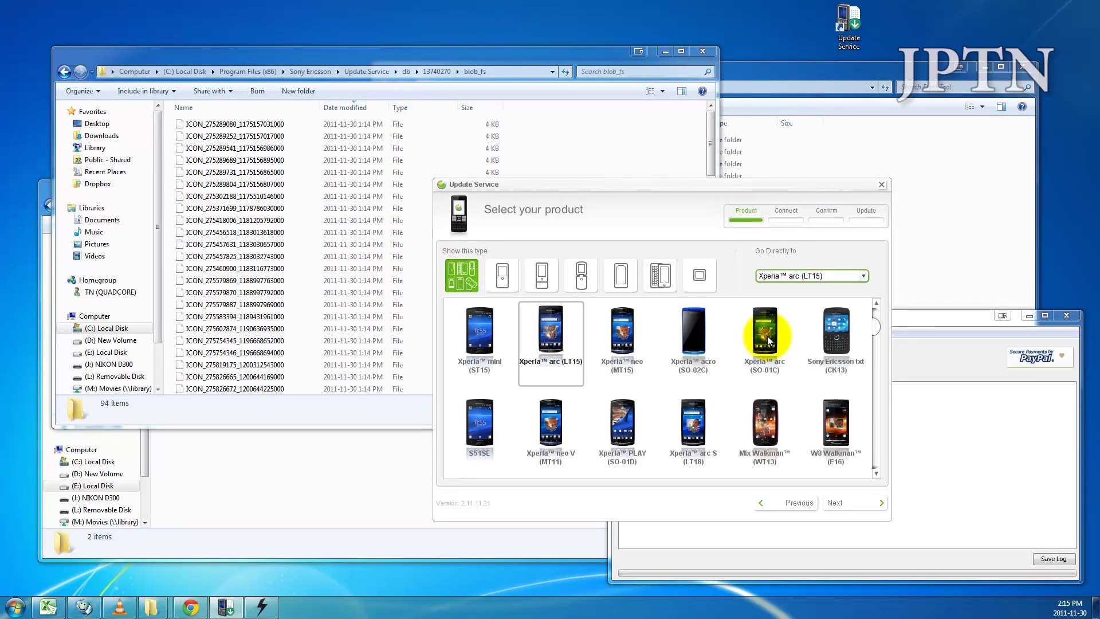
Select Xperia arc (LT15) as the product and continue to phone connection
{"action": "left_click", "coordinate": [554, 338]}
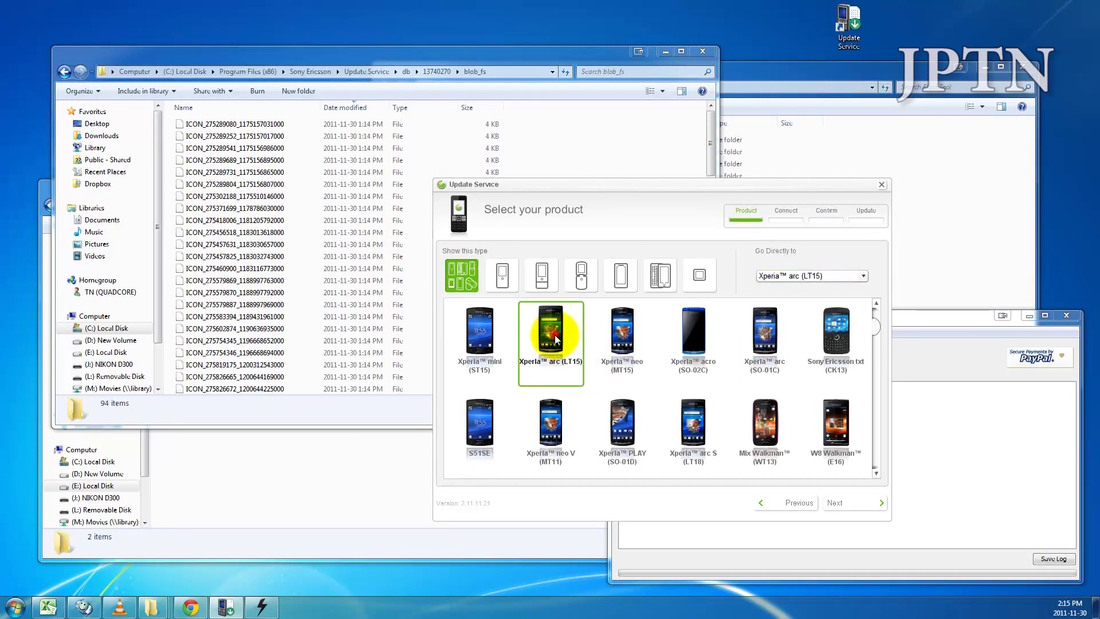
{"action": "left_click", "coordinate": [840, 503]}
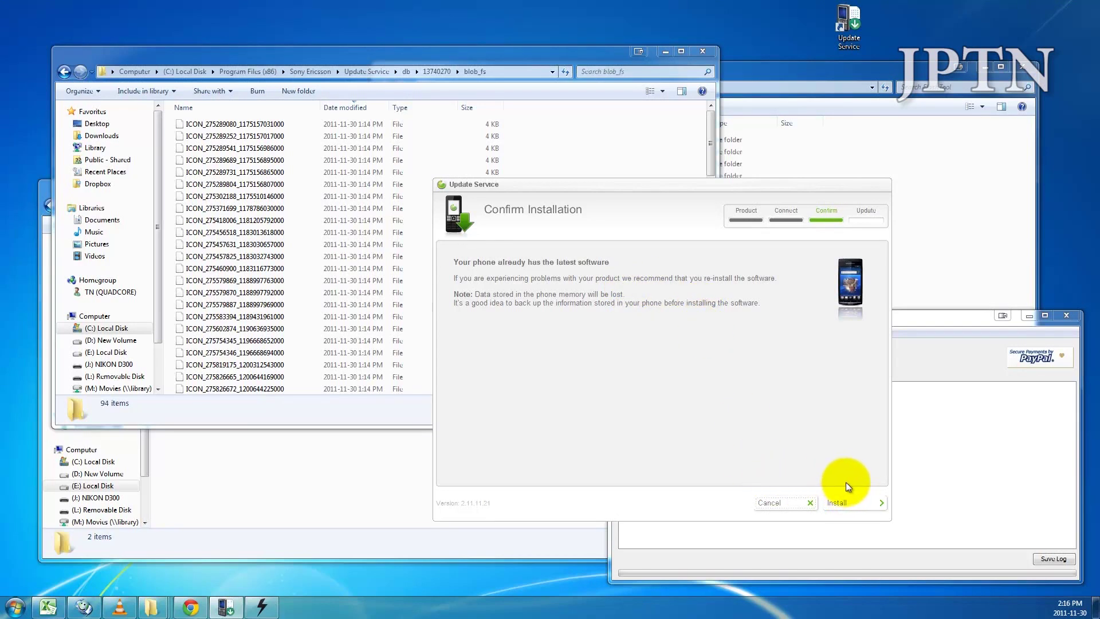
Choose to reinstall the phone software and confirm data removal to begin the download
{"action": "left_click", "coordinate": [851, 501]}
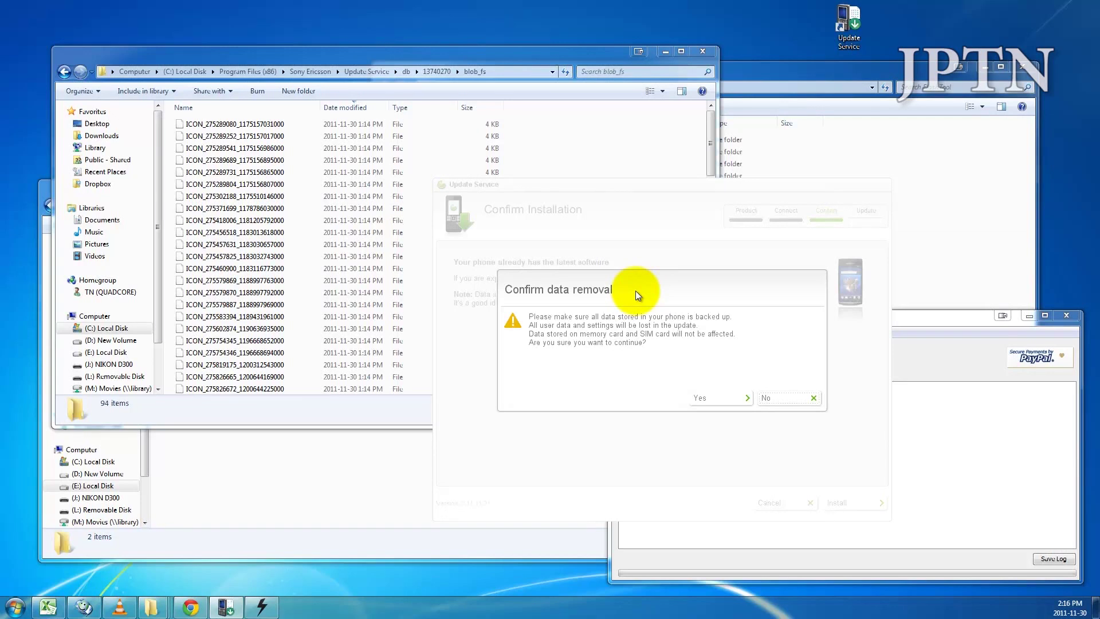
{"action": "left_click", "coordinate": [717, 398]}
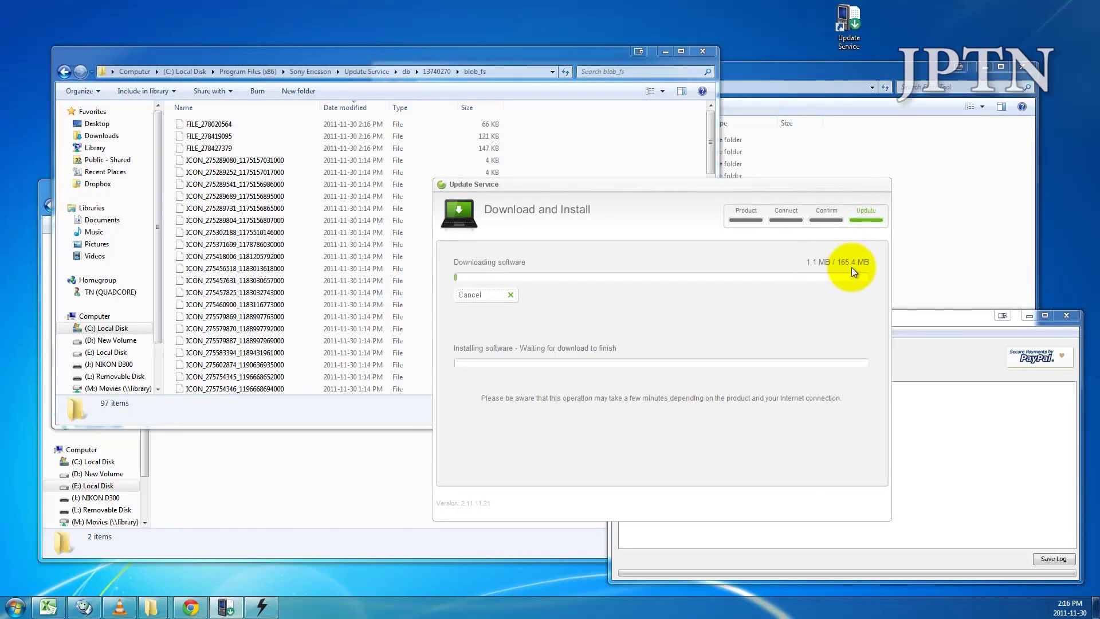
Select FILE_278020564, FILE_278419095 and FILE_278427379 together in the blob_fs folder
{"action": "left_click_drag", "start_coordinate": [614, 189], "coordinate": [786, 184]}
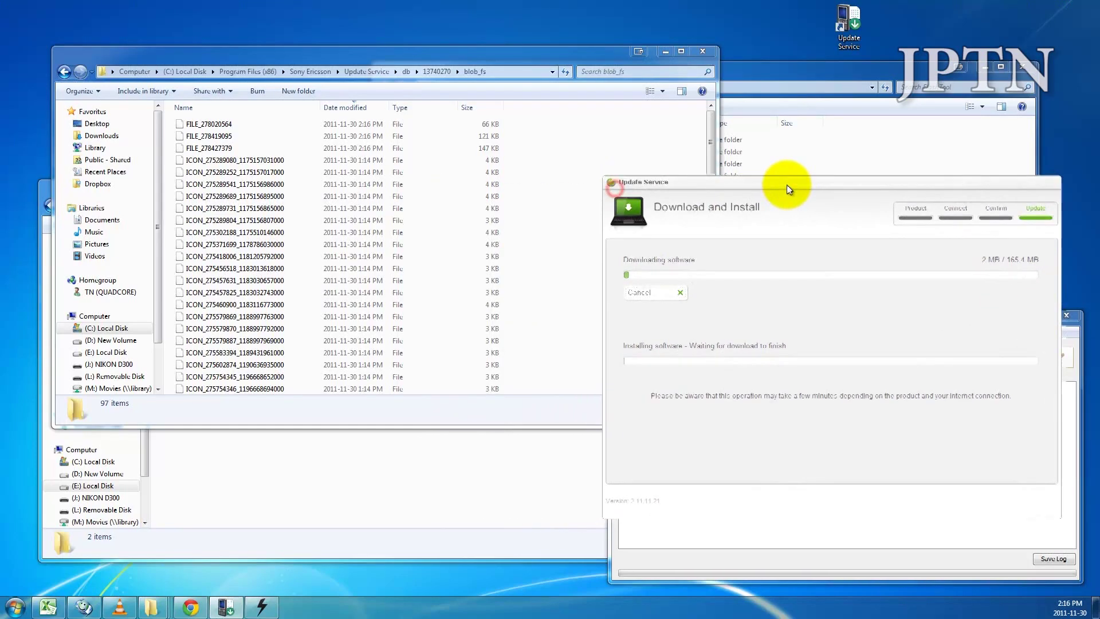
{"action": "left_click", "coordinate": [597, 153]}
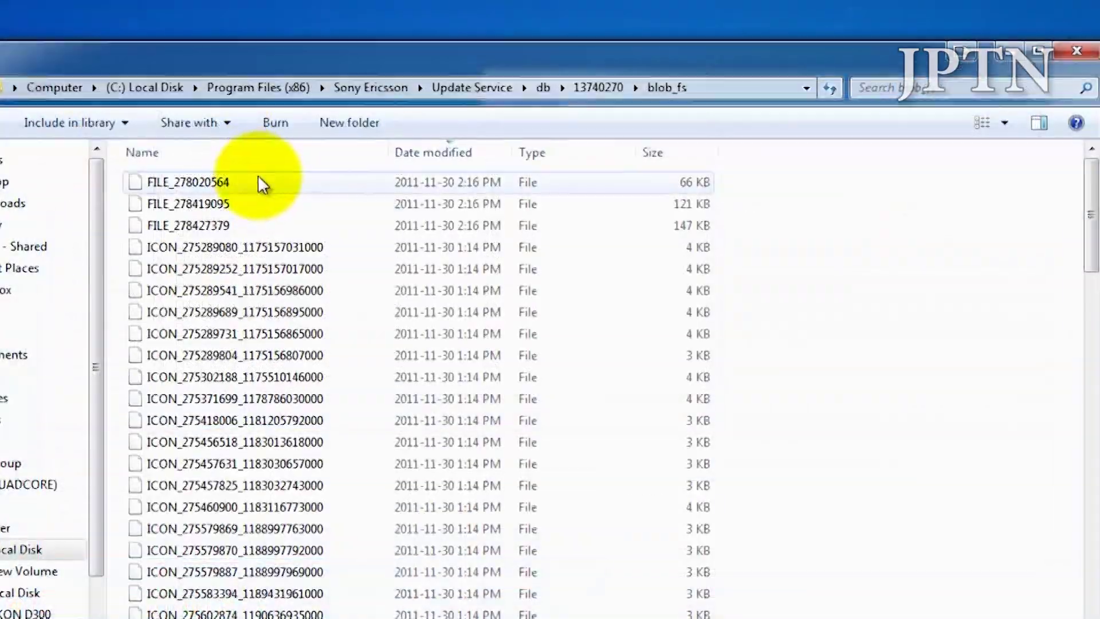
{"action": "left_click", "coordinate": [259, 182]}
{"action": "left_click", "coordinate": [260, 201]}
{"action": "left_click", "coordinate": [252, 220]}
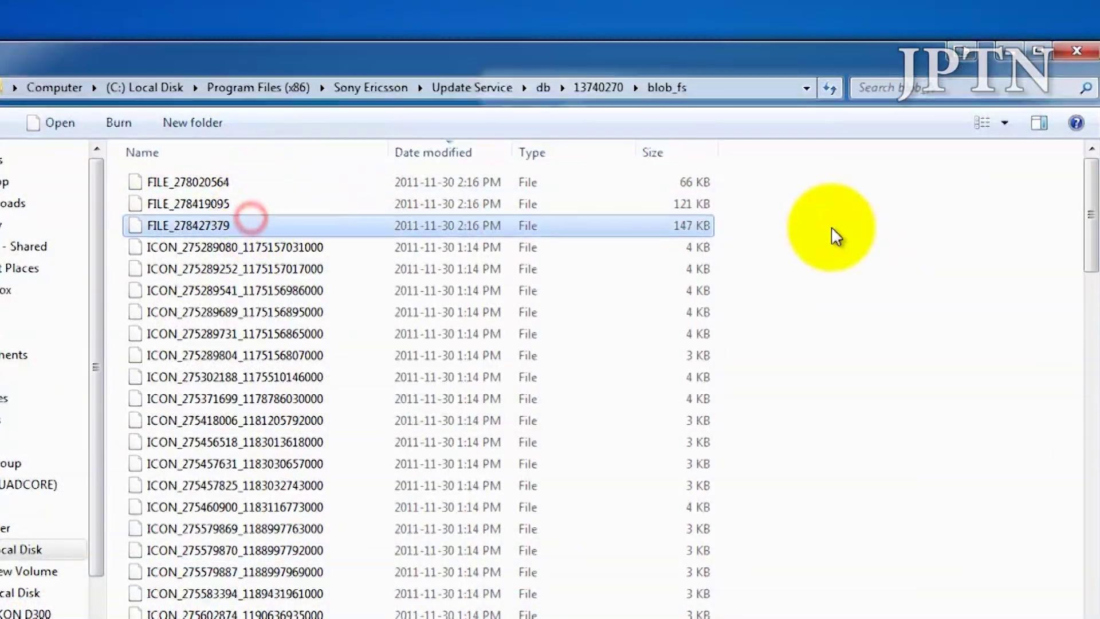
{"action": "left_click", "coordinate": [832, 229]}
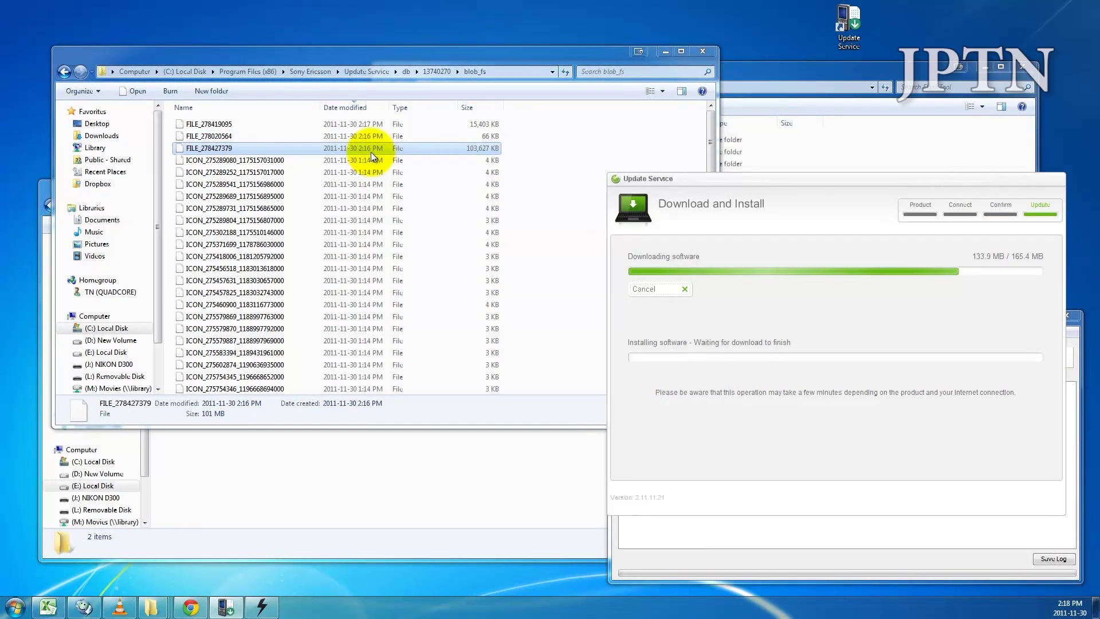
{"action": "left_click", "coordinate": [370, 152]}
{"action": "left_click", "coordinate": [389, 126], "text": "shift"}
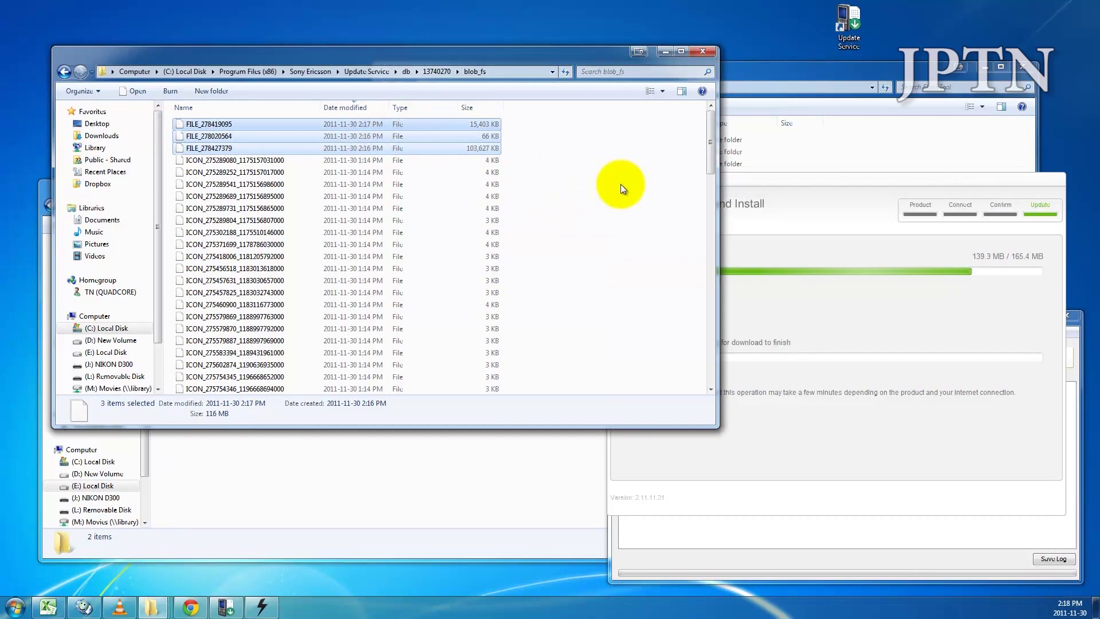
Paste the three FILE_ files into E:\FlashTool and check the update's download progress
{"action": "left_click", "coordinate": [494, 481]}
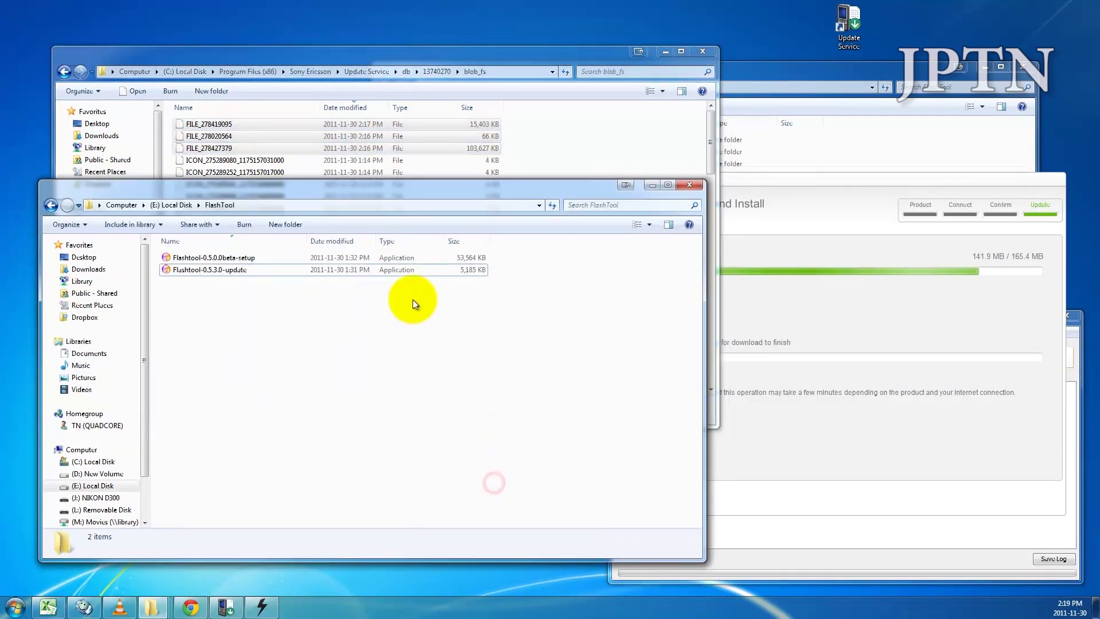
{"action": "left_click", "coordinate": [619, 165]}
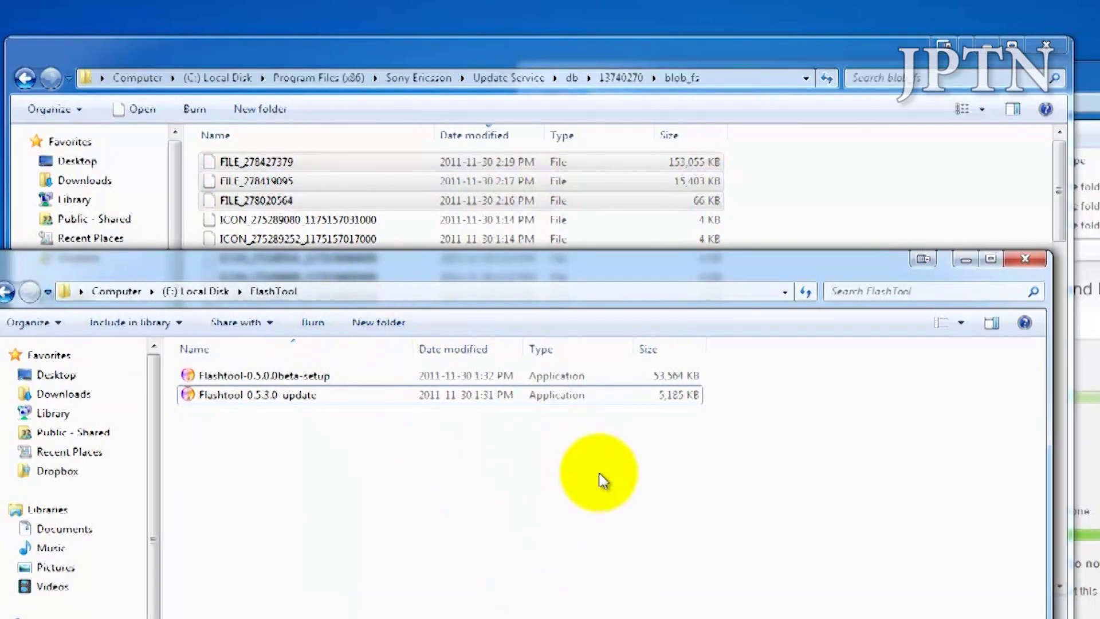
{"action": "key", "text": "ctrl+v"}
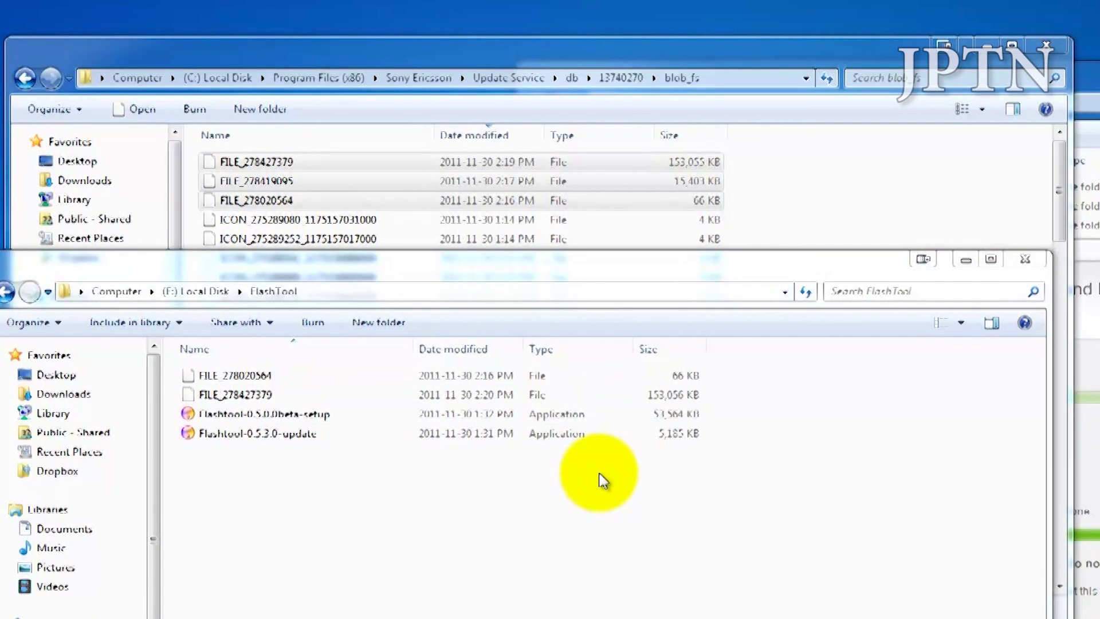
{"action": "left_click", "coordinate": [500, 535]}
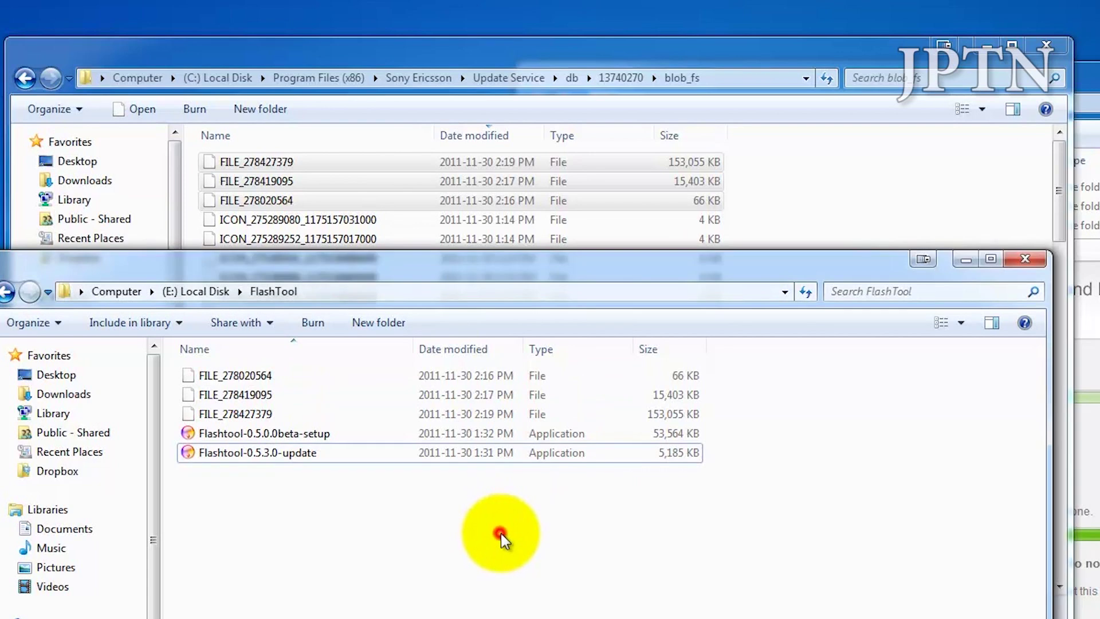
{"action": "key", "text": "alt+Tab"}
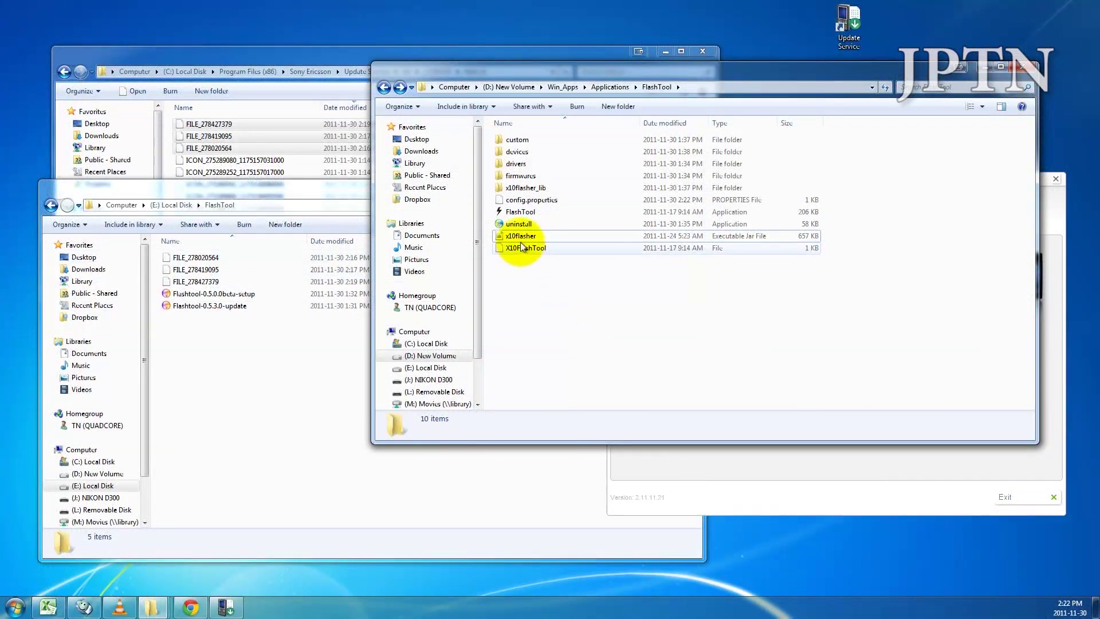
Run FlashTool as administrator and show its Advanced tools menu
{"action": "right_click", "coordinate": [520, 212]}
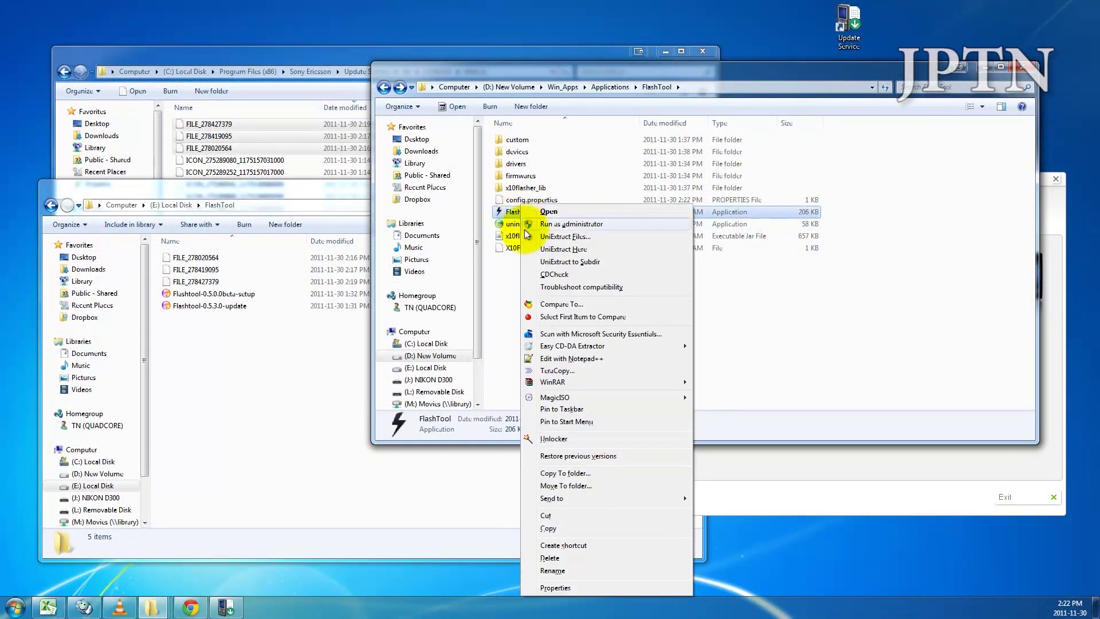
{"action": "left_click", "coordinate": [564, 225]}
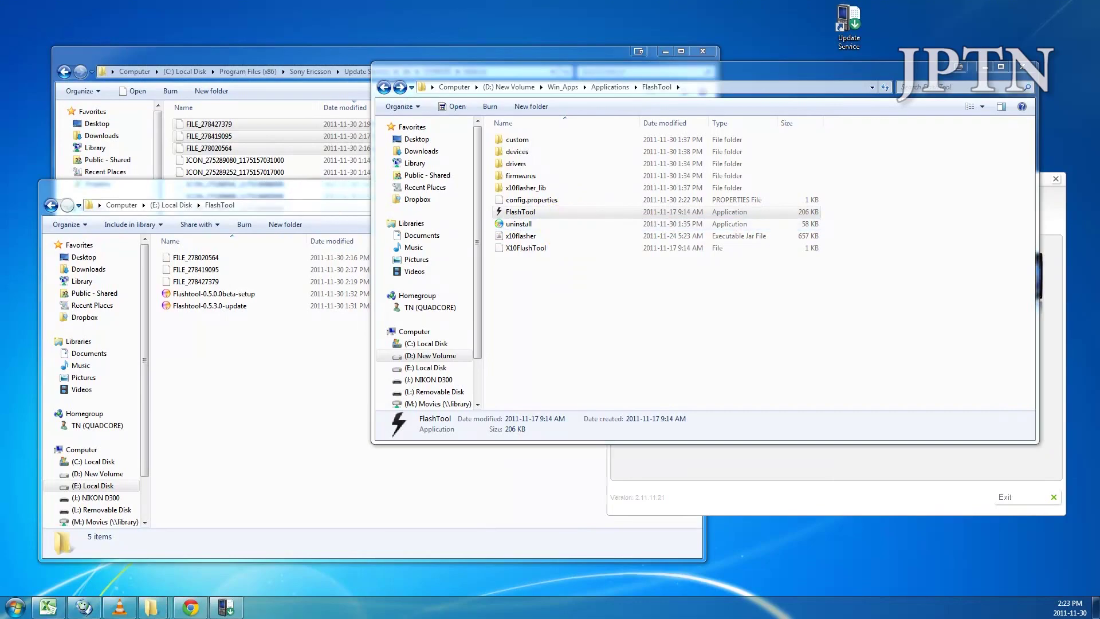
{"action": "left_click_drag", "start_coordinate": [679, 218], "coordinate": [792, 212]}
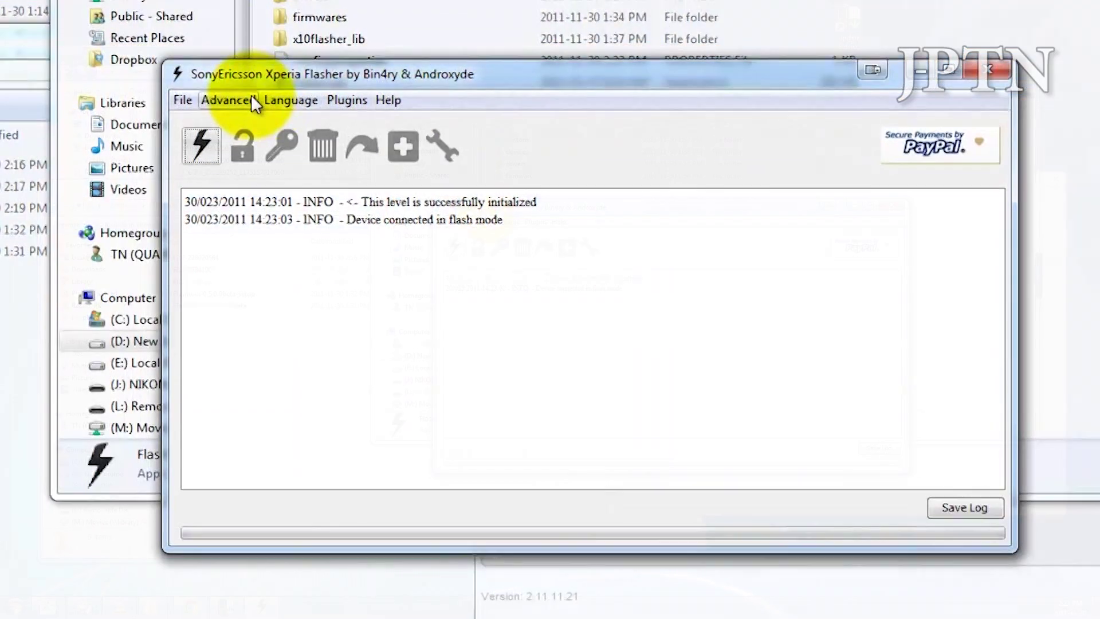
{"action": "left_click", "coordinate": [243, 96]}
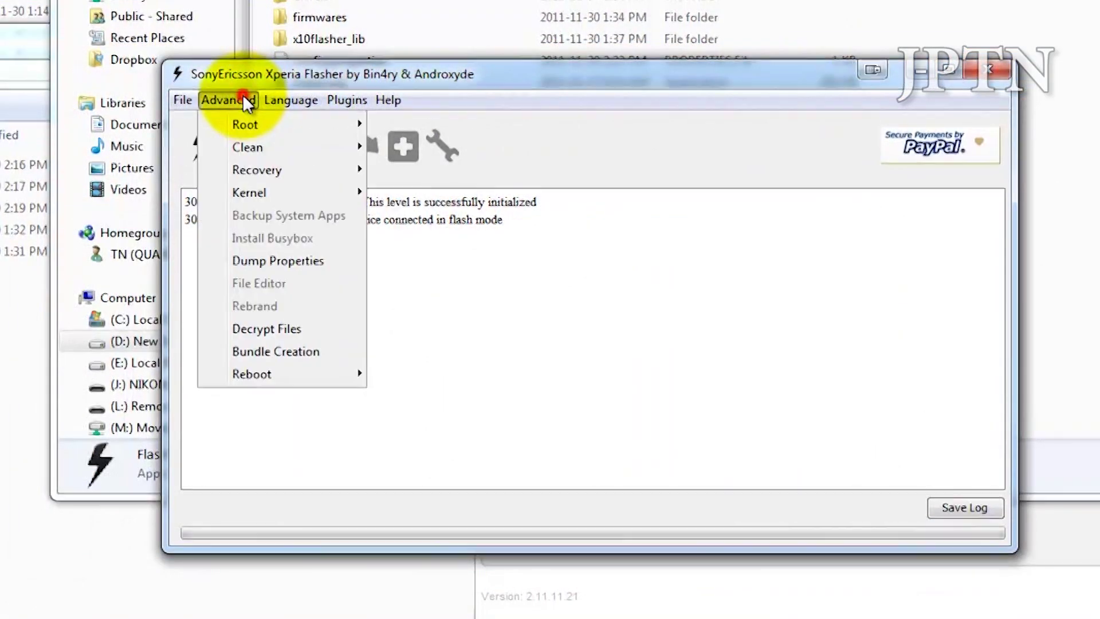
Start Decrypt Files with E:\FlashTool as the source folder
{"action": "left_click", "coordinate": [250, 331]}
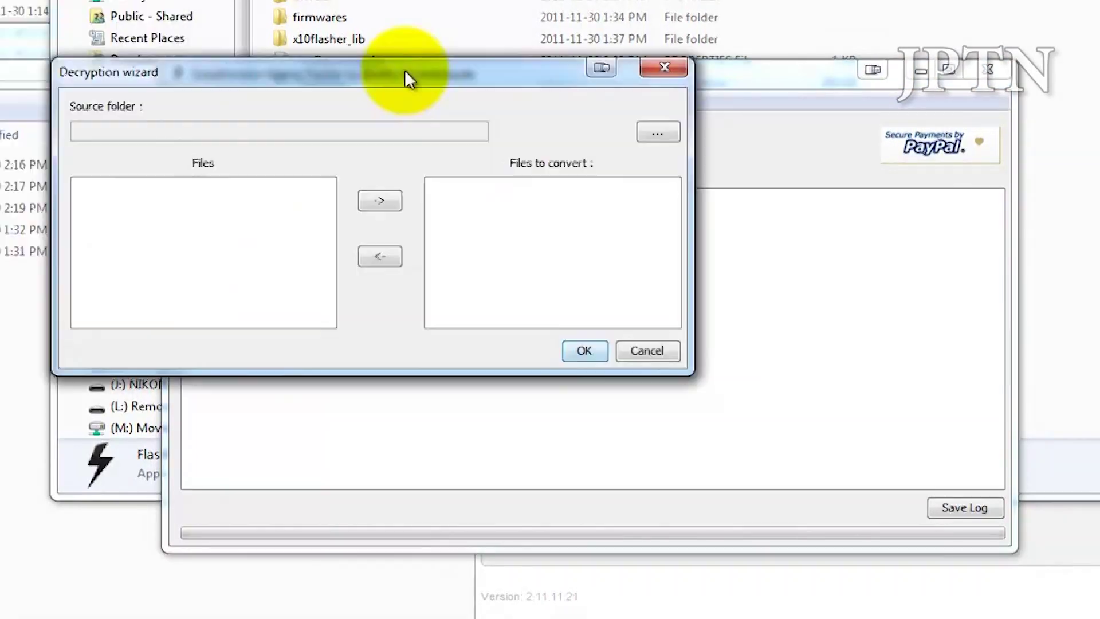
{"action": "left_click_drag", "start_coordinate": [405, 74], "coordinate": [696, 132]}
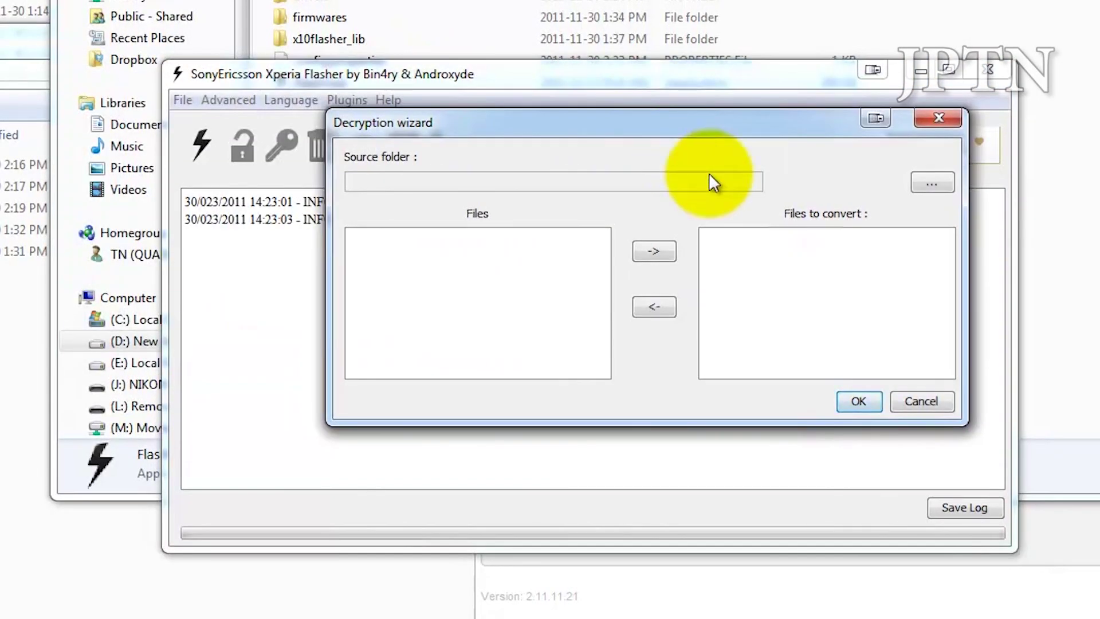
{"action": "left_click", "coordinate": [932, 183]}
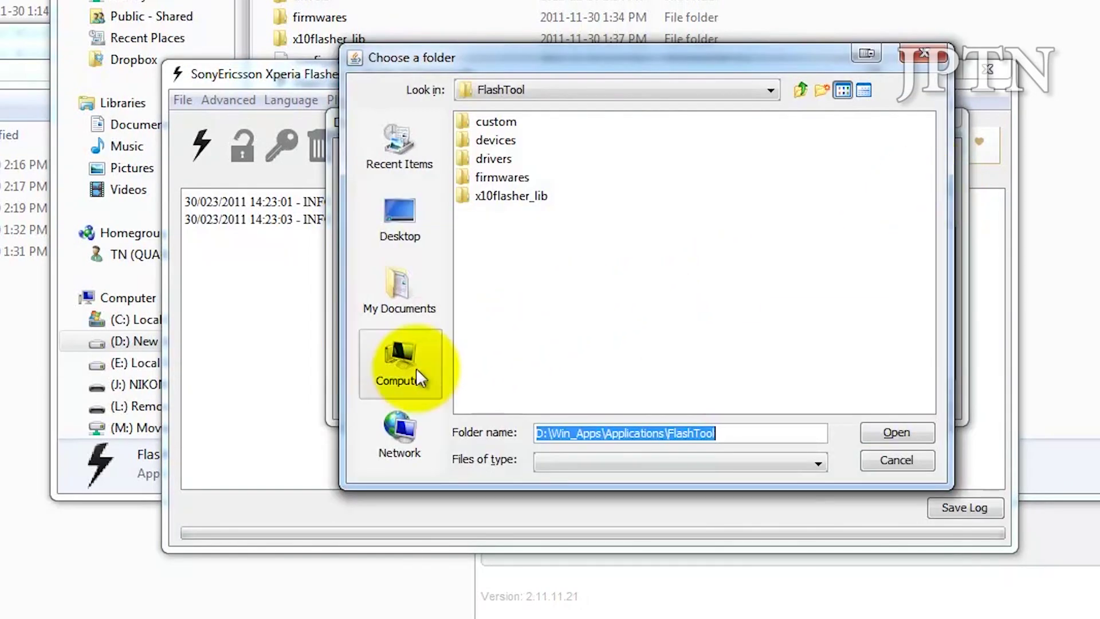
{"action": "type", "text": "E:\\FlashTool"}
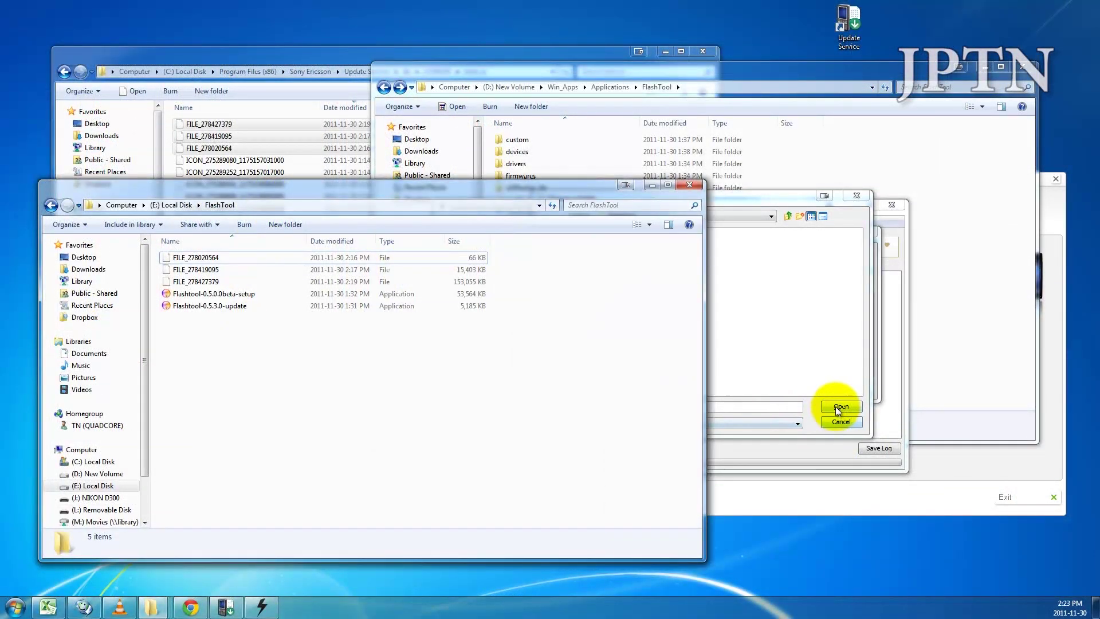
{"action": "left_click", "coordinate": [839, 406]}
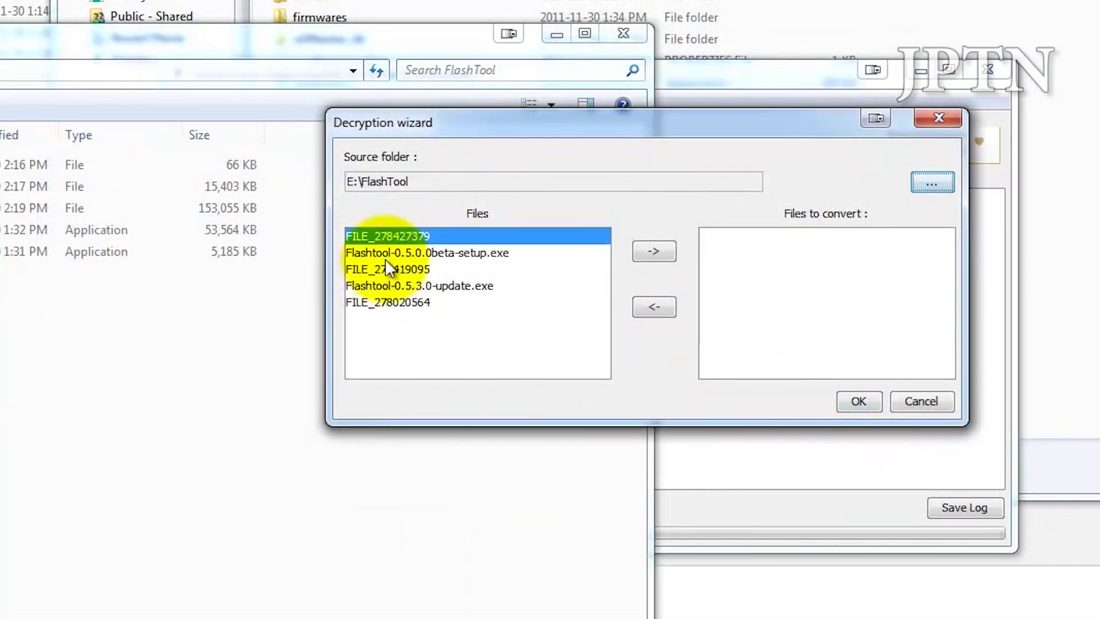
Queue the three FILE_ entries and decrypt them into .sin files
{"action": "left_click", "coordinate": [406, 269], "text": "ctrl"}
{"action": "left_click", "coordinate": [390, 302], "text": "ctrl"}
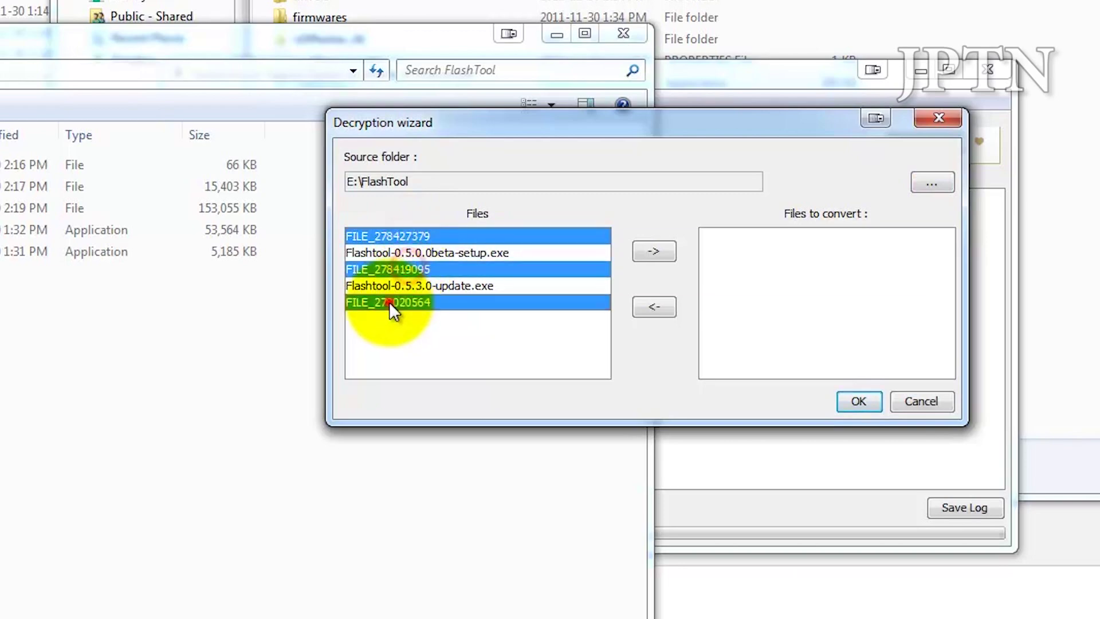
{"action": "left_click", "coordinate": [654, 251]}
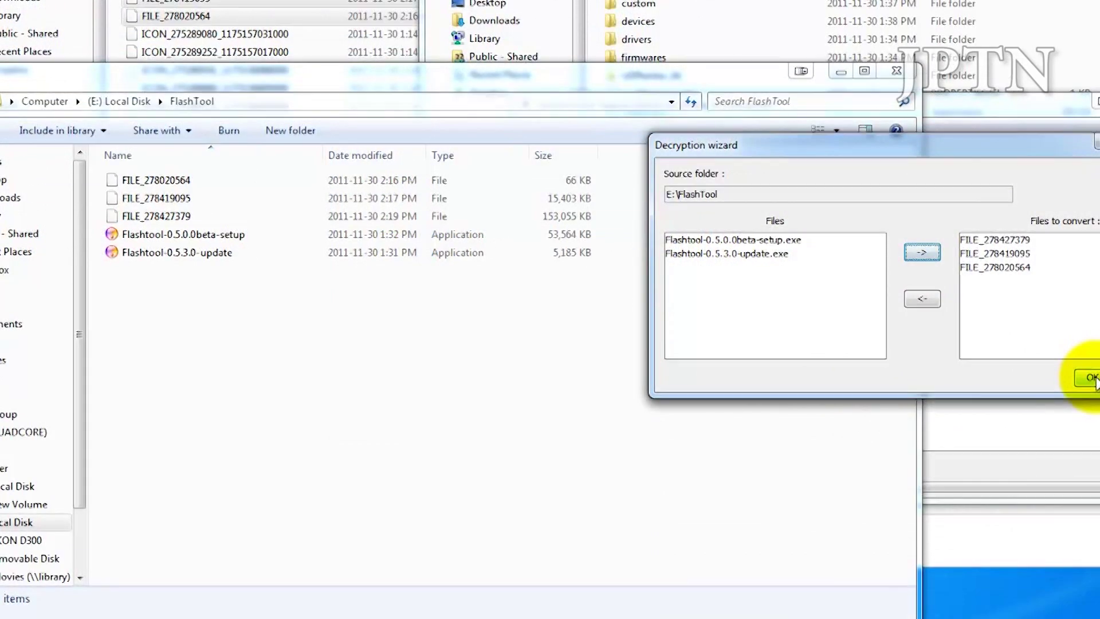
{"action": "left_click", "coordinate": [1091, 378]}
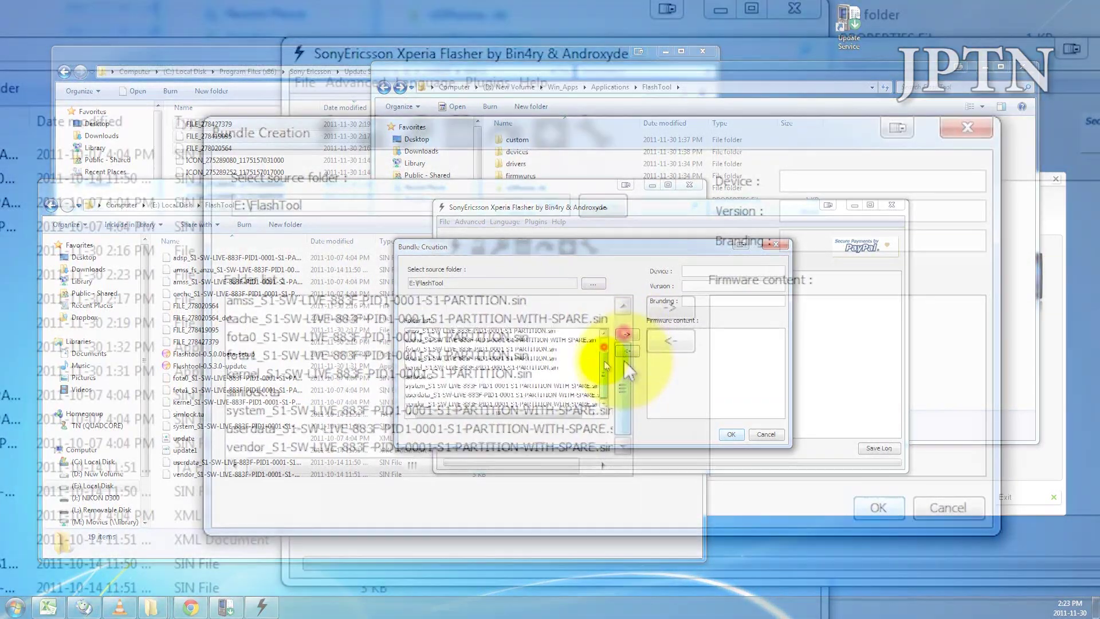
Add all folder files to the bundle content and confirm arc LT15a, v2.3.4, Generic details
{"action": "left_click_drag", "start_coordinate": [604, 346], "coordinate": [621, 373]}
{"action": "left_click", "coordinate": [477, 352]}
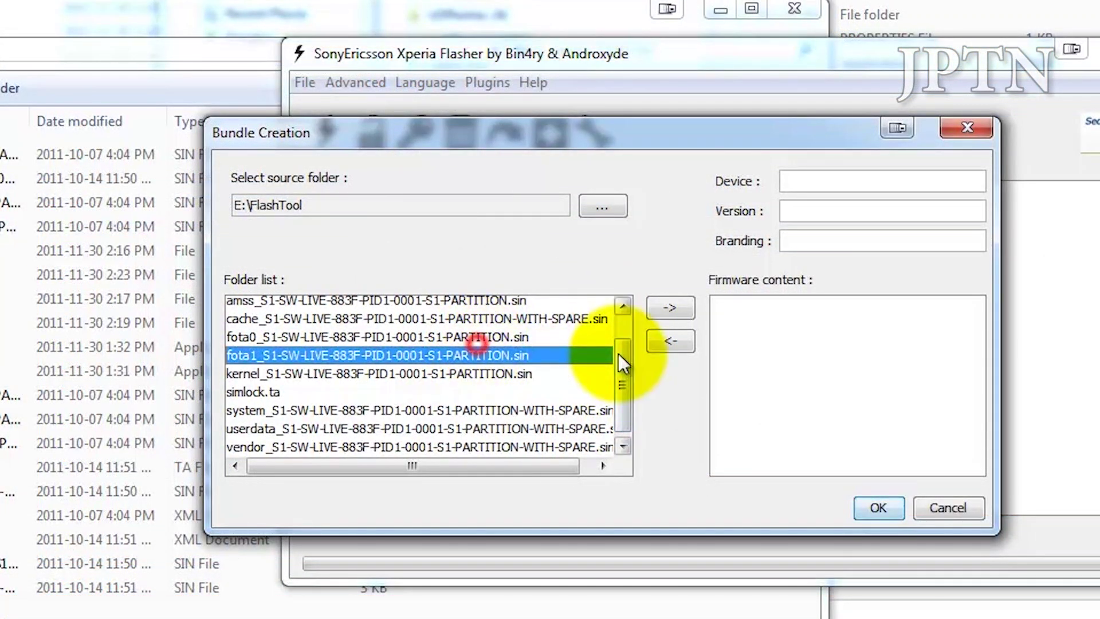
{"action": "key", "text": "ctrl+a"}
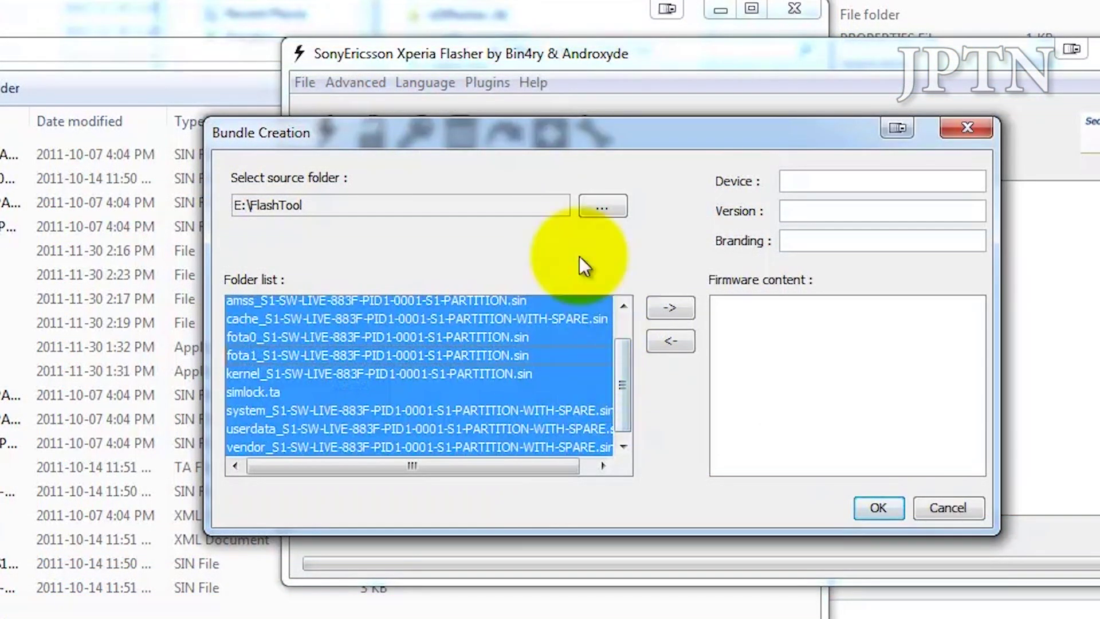
{"action": "left_click", "coordinate": [661, 311]}
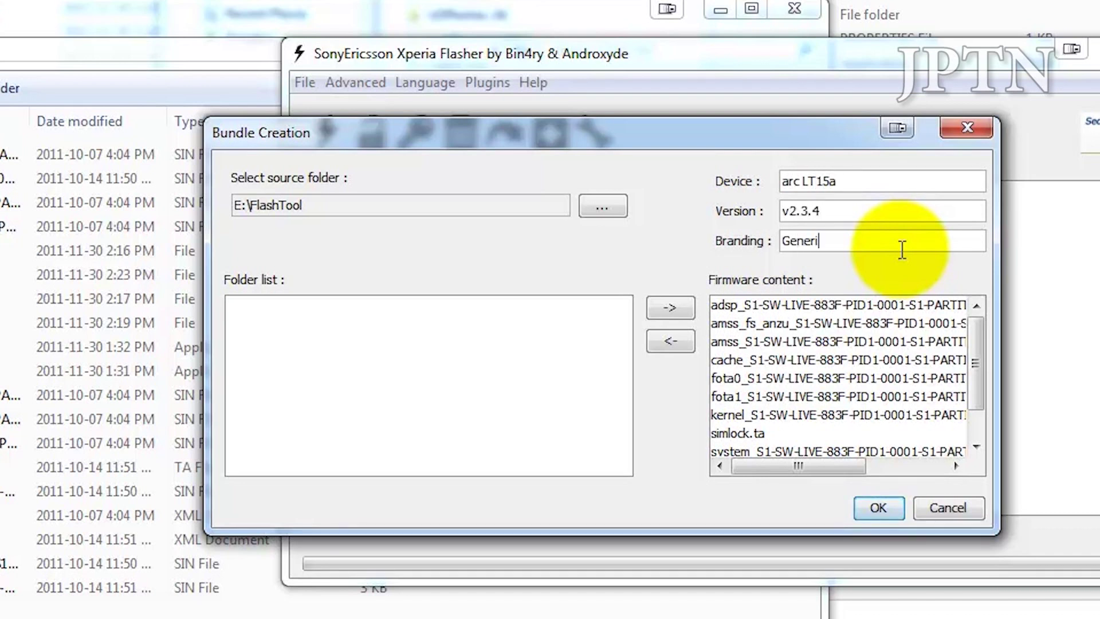
{"action": "left_click", "coordinate": [879, 508]}
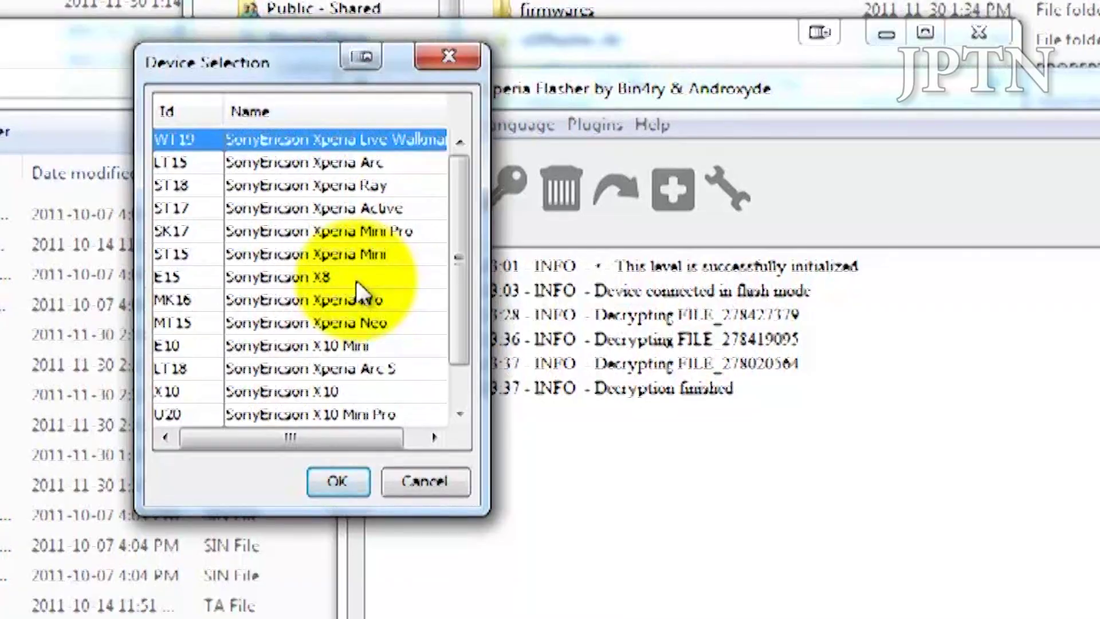
Choose LT15 SonyEricsson Xperia Arc as the target device and build the bundle
{"action": "left_click_drag", "start_coordinate": [462, 221], "coordinate": [462, 290]}
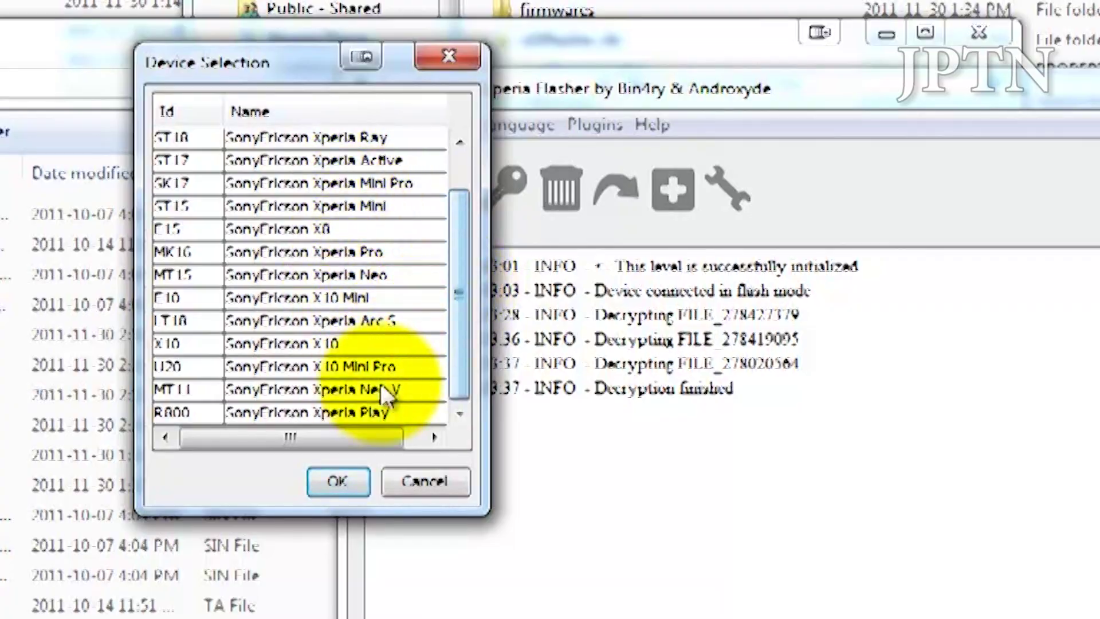
{"action": "left_click_drag", "start_coordinate": [458, 237], "coordinate": [461, 175]}
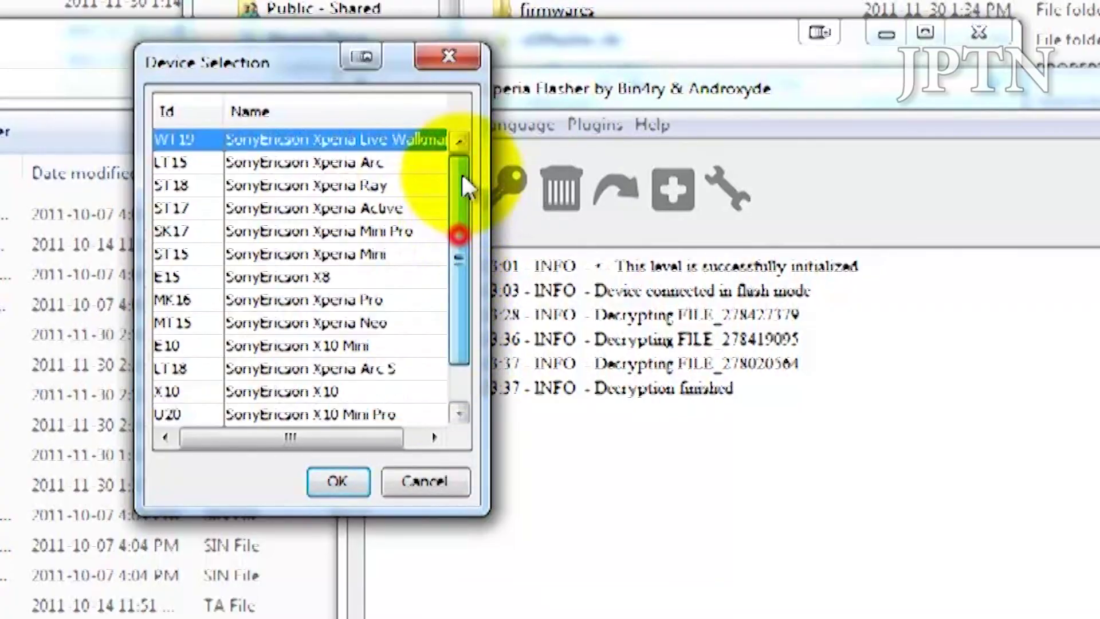
{"action": "left_click", "coordinate": [373, 162]}
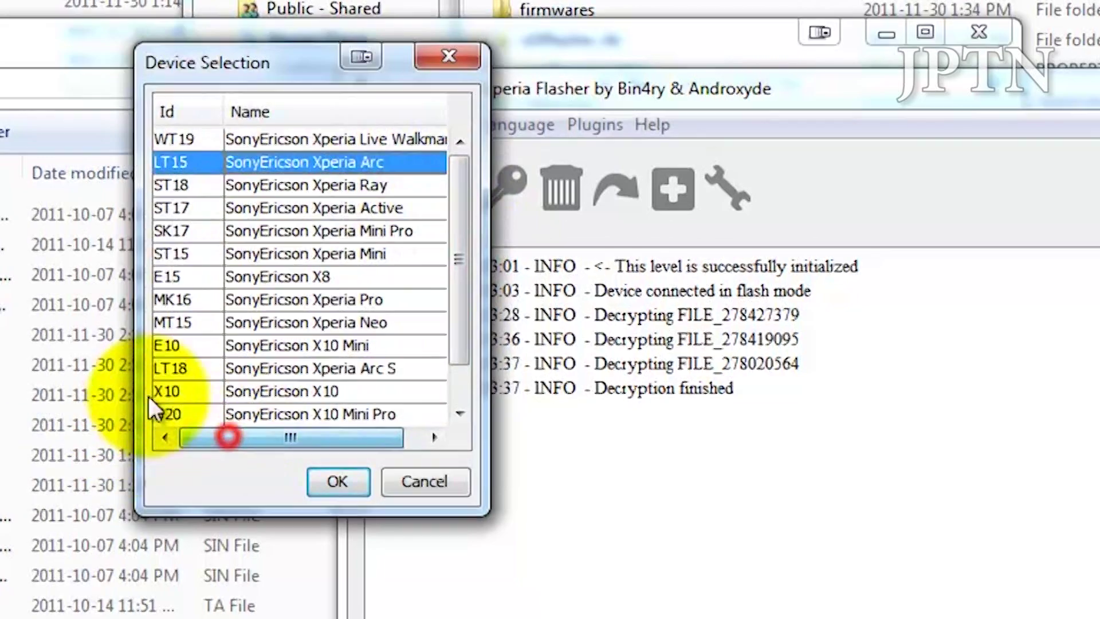
{"action": "left_click", "coordinate": [335, 481]}
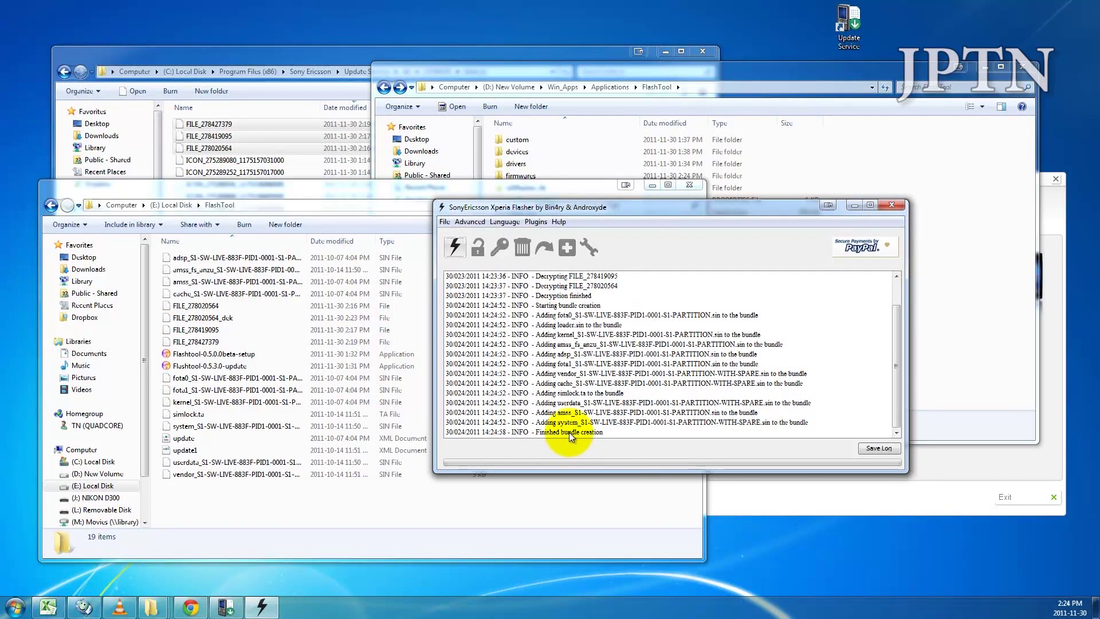
{"action": "left_click", "coordinate": [968, 291]}
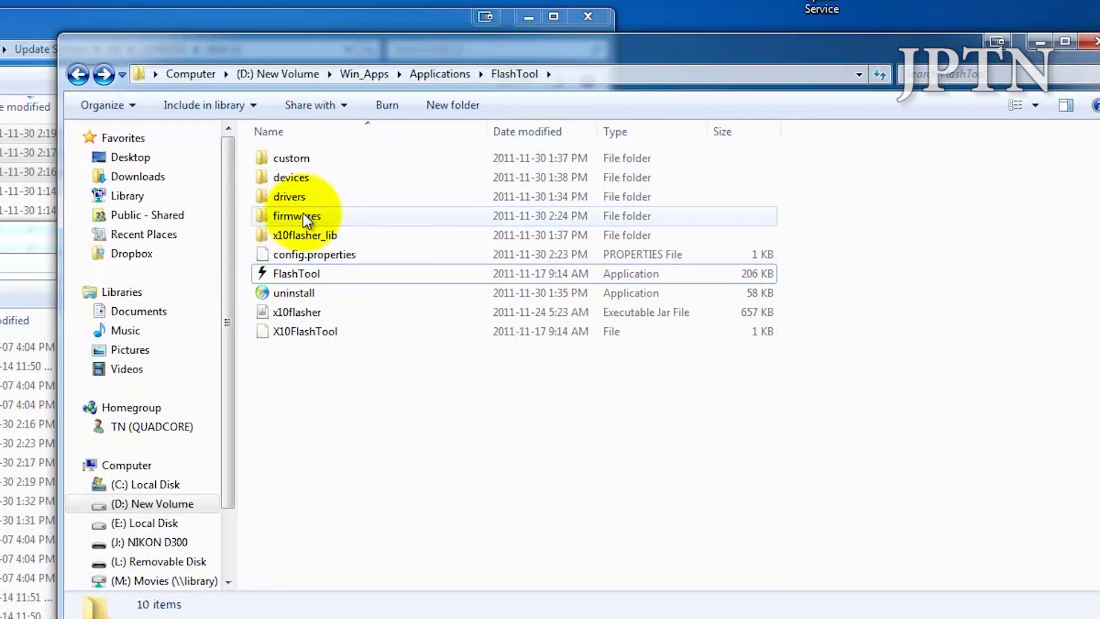
Check that the firmwares folder holds the 267,847 KB arc LT15a_v2.3.4_Generic.ftf file
{"action": "double_click", "coordinate": [305, 217]}
{"action": "left_click", "coordinate": [347, 161]}
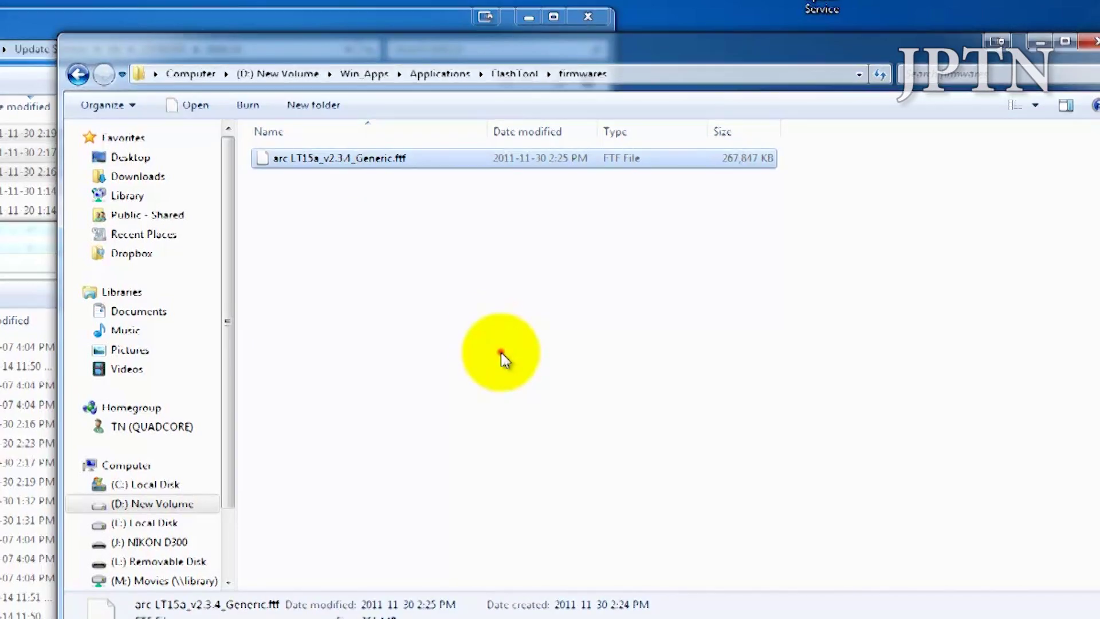
{"action": "left_click", "coordinate": [501, 352]}
{"action": "left_click", "coordinate": [365, 161]}
{"action": "left_click", "coordinate": [483, 335]}
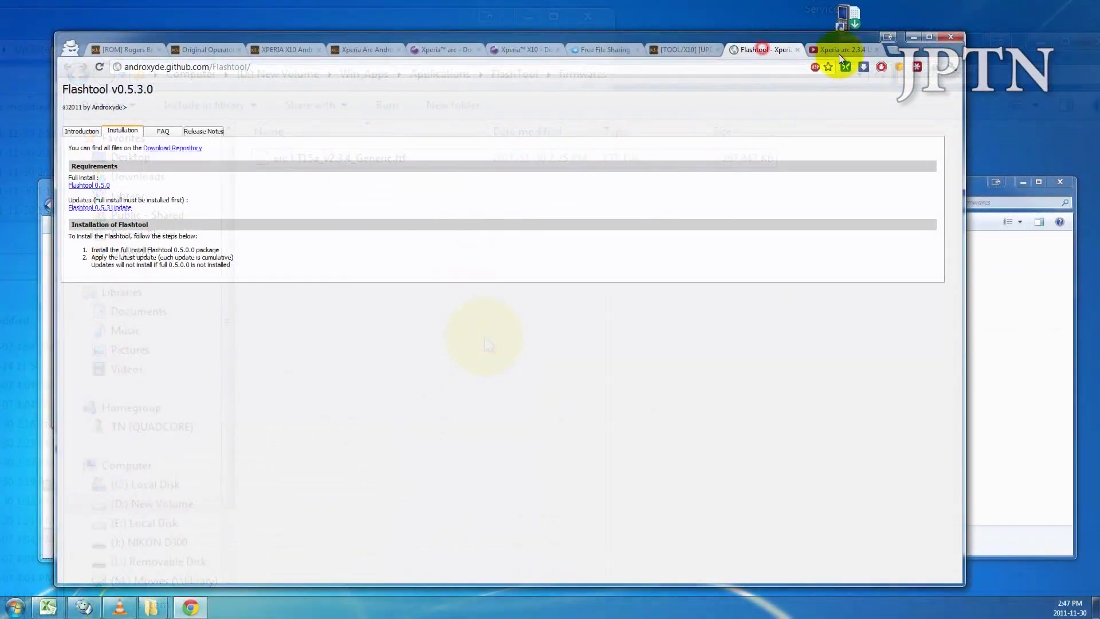
{"action": "left_click", "coordinate": [839, 53]}
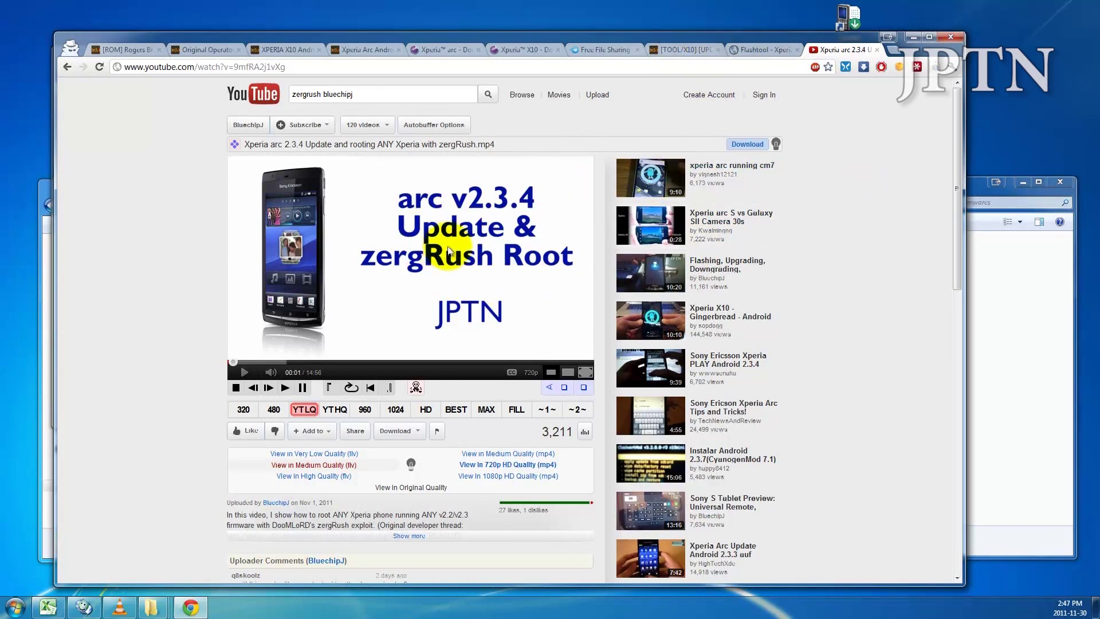
Show the Xperia arc 2.3.4 video's full description and scroll through it
{"action": "left_click", "coordinate": [419, 536]}
{"action": "scroll", "coordinate": [441, 487], "scroll_direction": "down", "scroll_amount": 3}
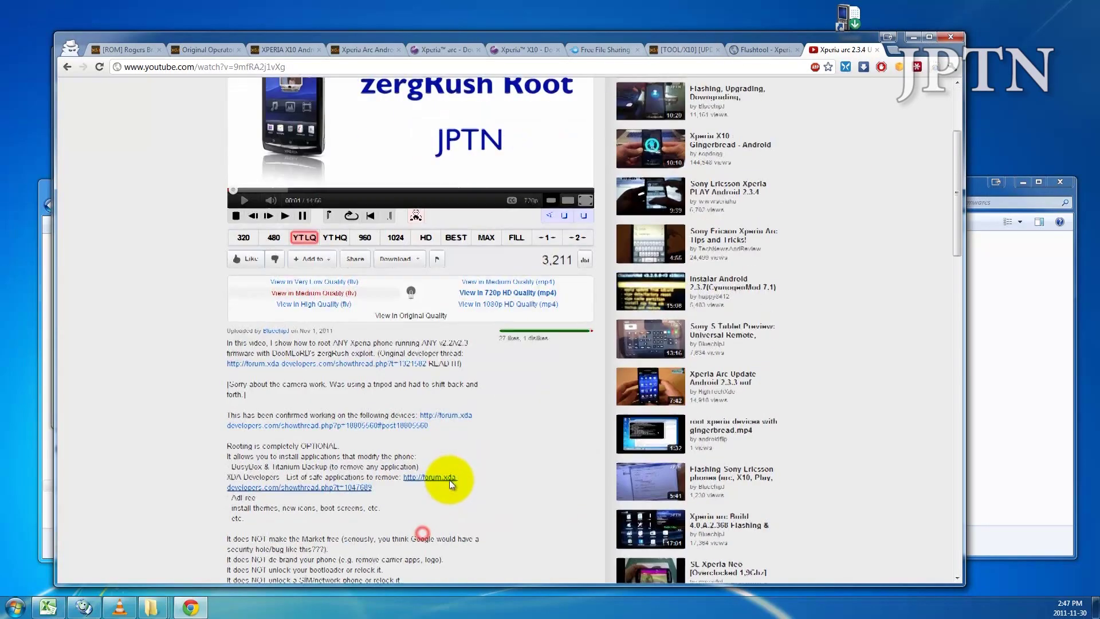
{"action": "scroll", "coordinate": [369, 367], "scroll_direction": "up", "scroll_amount": 3}
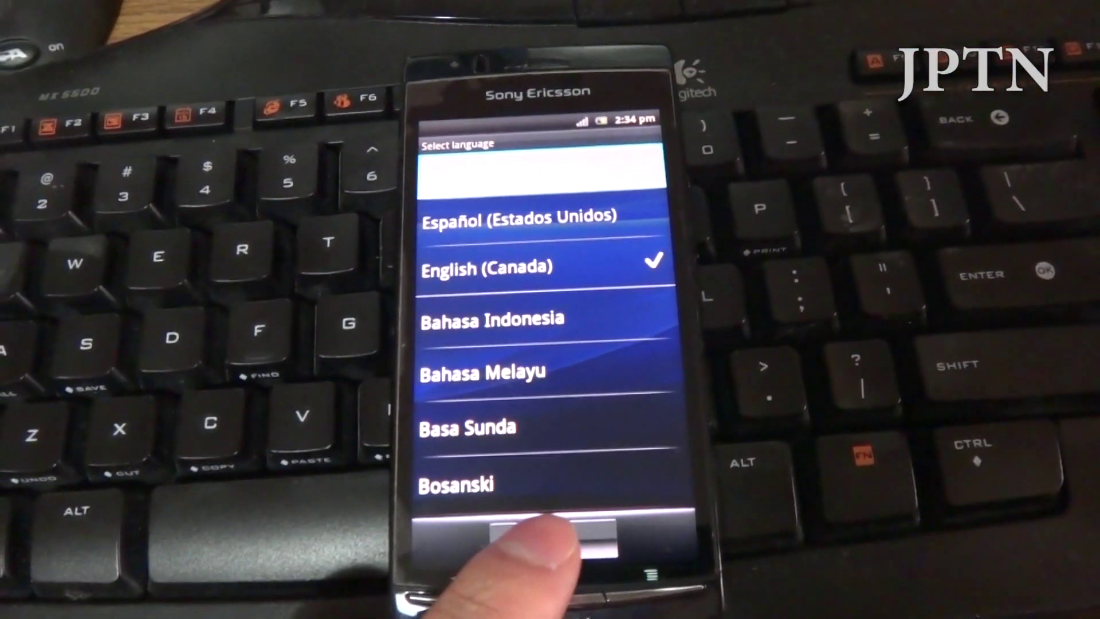
Accept English (Canada) as the phone language and advance through the setup guide
{"action": "left_click", "coordinate": [587, 531]}
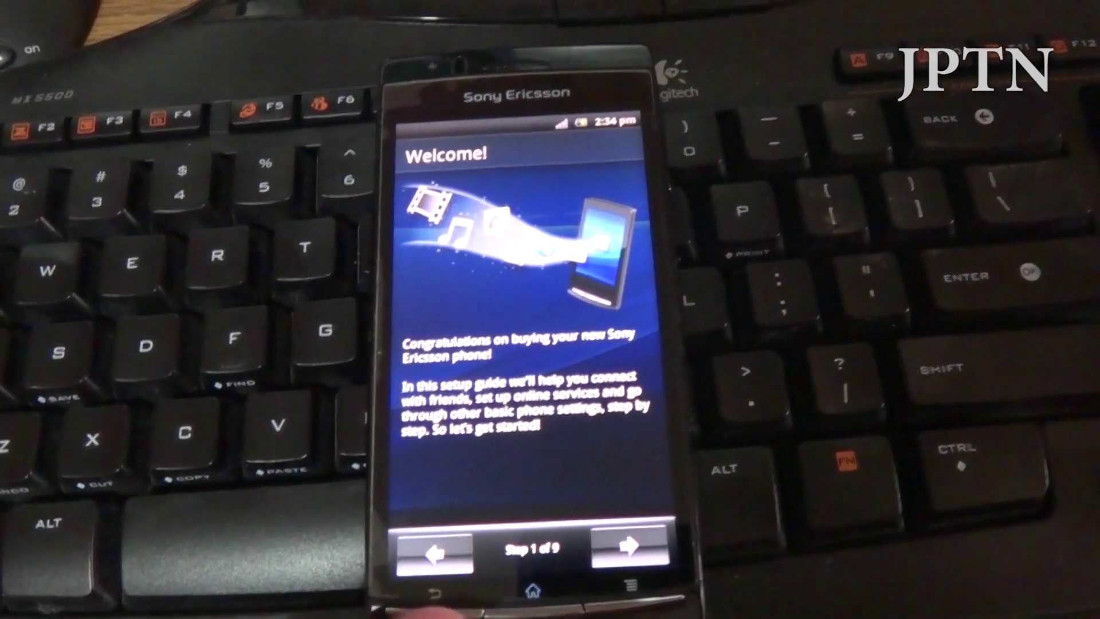
{"action": "left_click", "coordinate": [630, 548]}
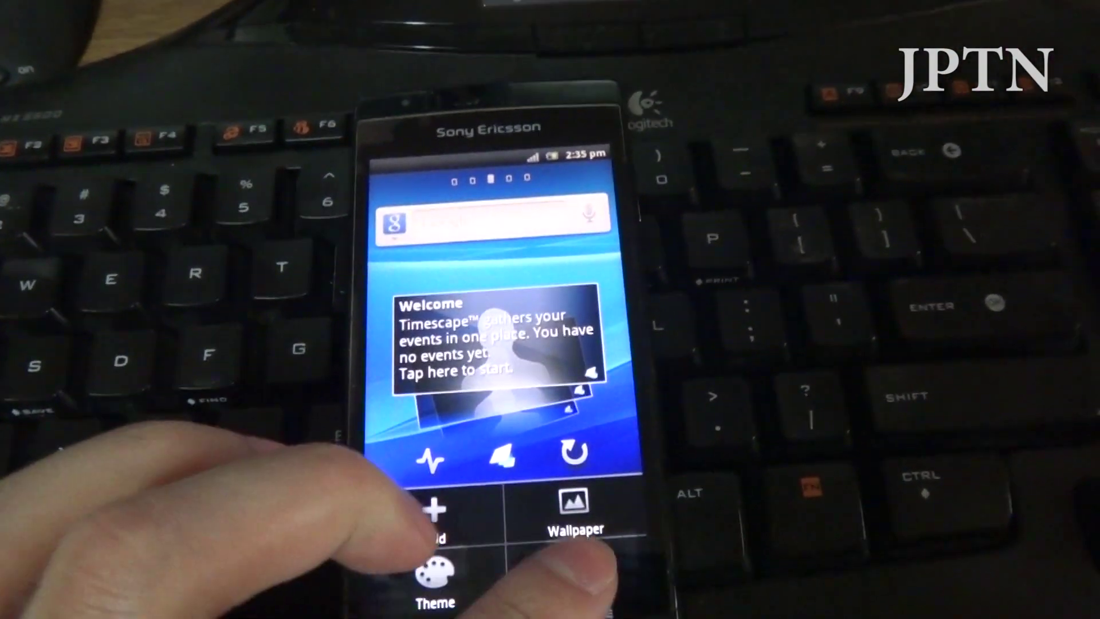
Check About phone shows LT15a, Android 2.3.4, build 4.0.2.A.0.42, then return to Settings
{"action": "left_click", "coordinate": [620, 524]}
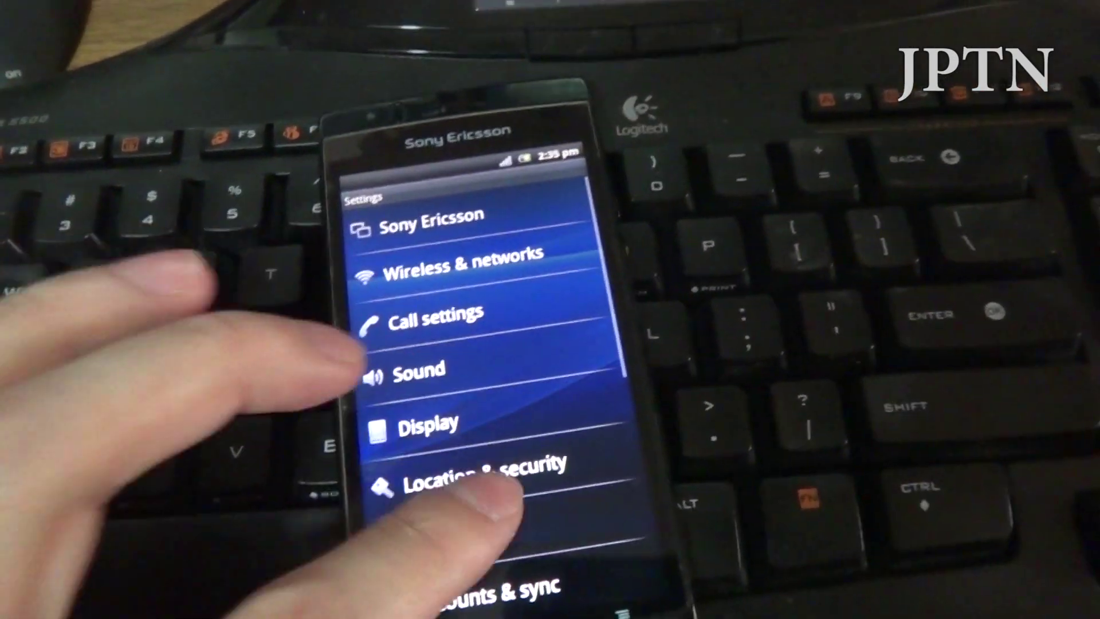
{"action": "scroll", "coordinate": [504, 372], "scroll_direction": "down", "scroll_amount": 5}
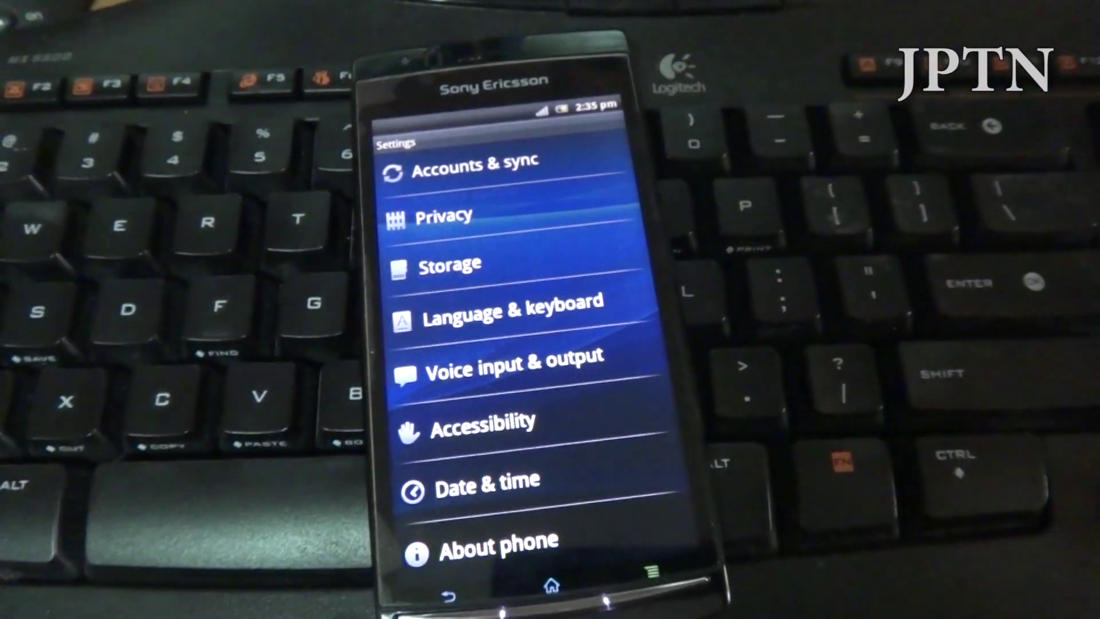
{"action": "left_click", "coordinate": [504, 567]}
{"action": "scroll", "coordinate": [516, 344], "scroll_direction": "down", "scroll_amount": 3}
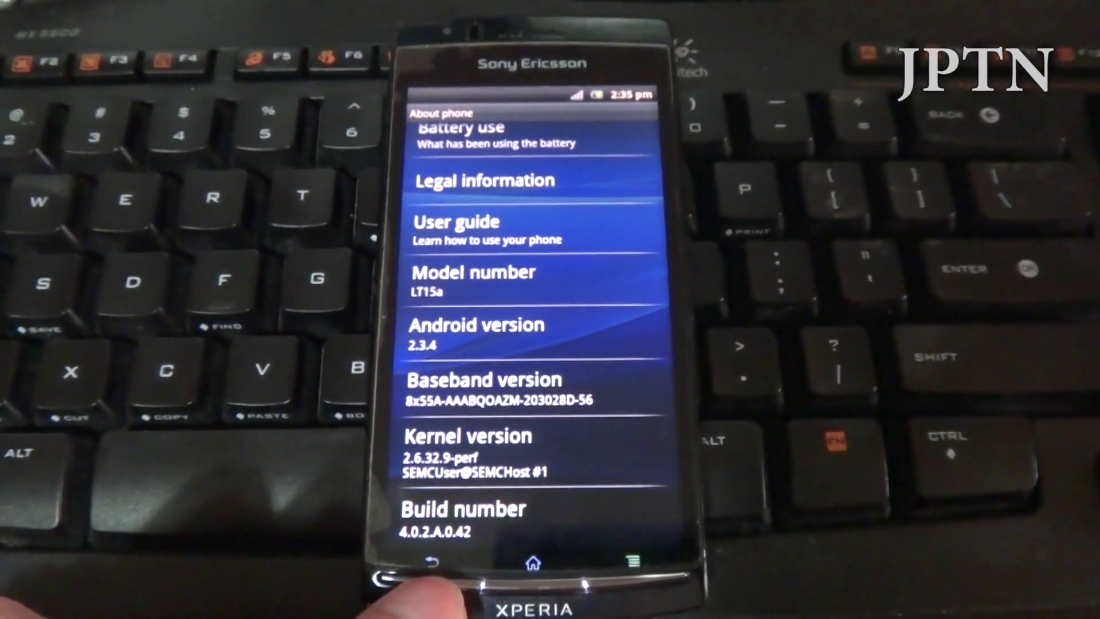
{"action": "left_click", "coordinate": [421, 580]}
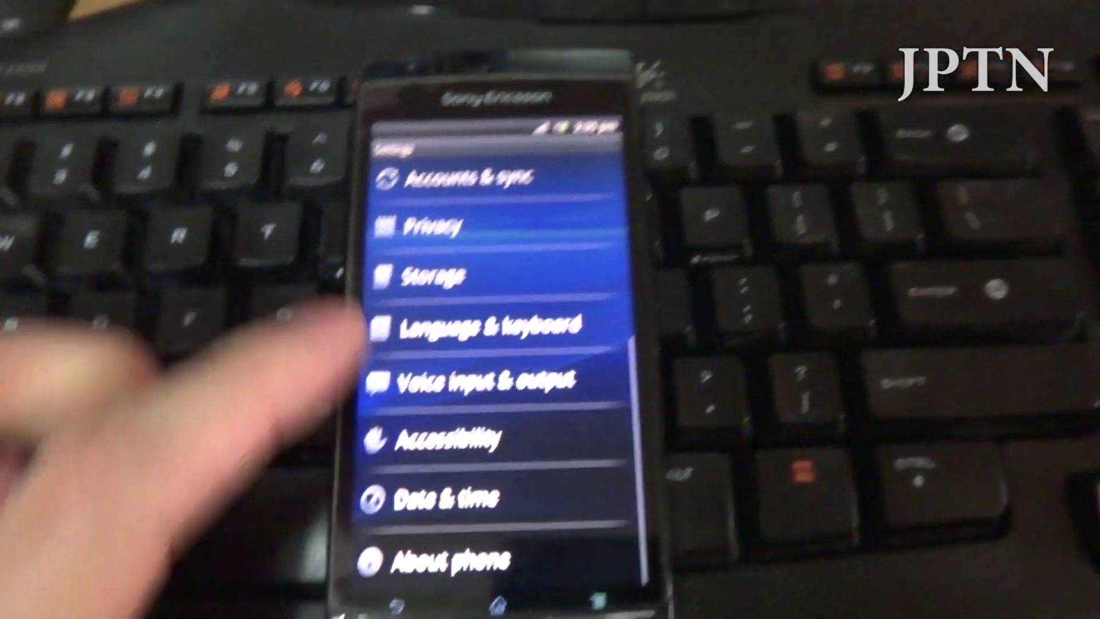
{"action": "scroll", "coordinate": [476, 344], "scroll_direction": "up", "scroll_amount": 10}
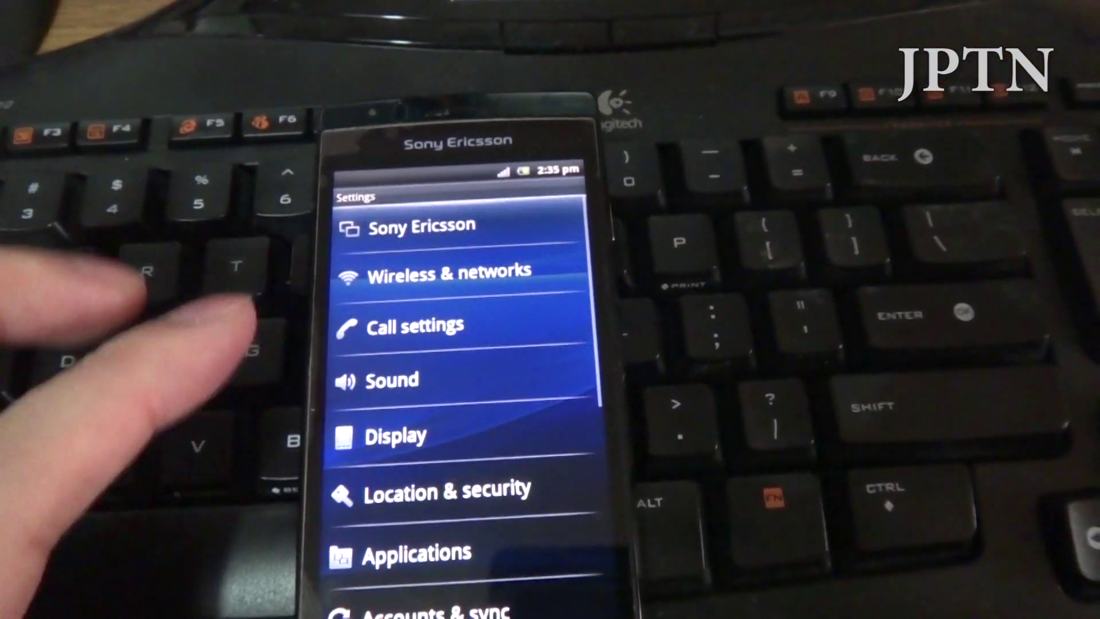
Start a new APN under Mobile networks > Access Point Names (MCC 302, MNC 720), then leave it unsaved
{"action": "left_click", "coordinate": [401, 270]}
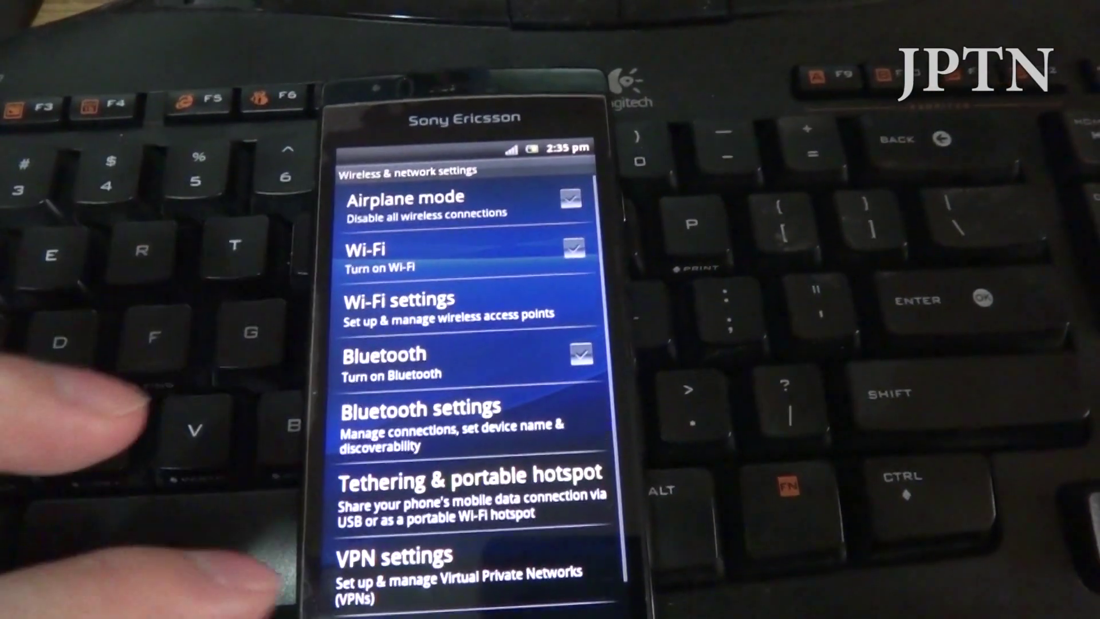
{"action": "scroll", "coordinate": [424, 452], "scroll_direction": "down", "scroll_amount": 3}
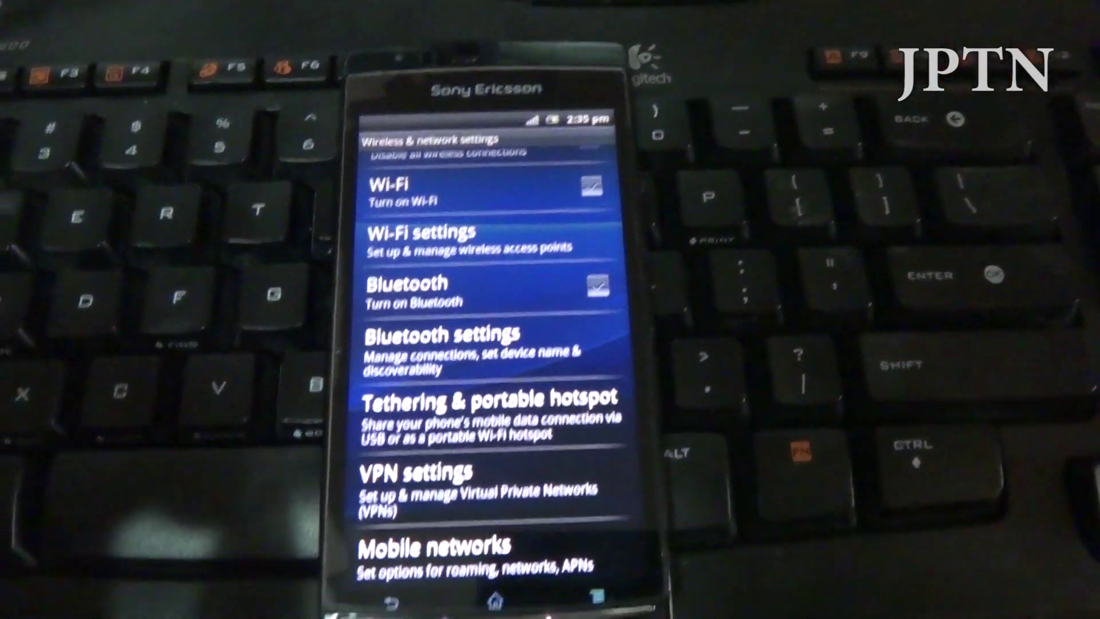
{"action": "left_click", "coordinate": [436, 539]}
{"action": "left_click", "coordinate": [458, 251]}
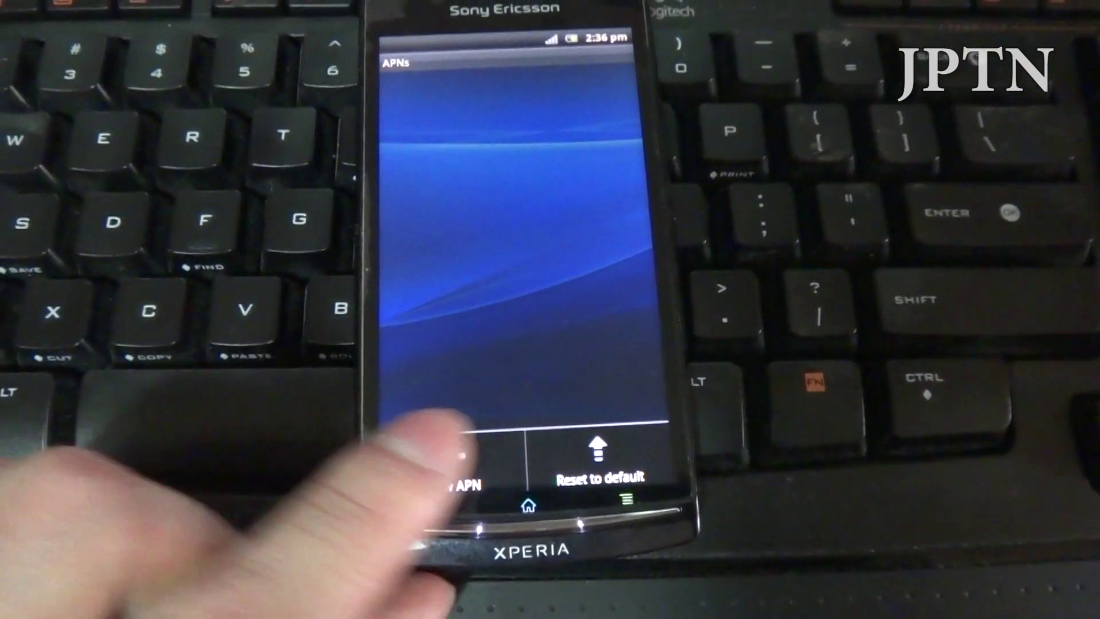
{"action": "left_click", "coordinate": [450, 433]}
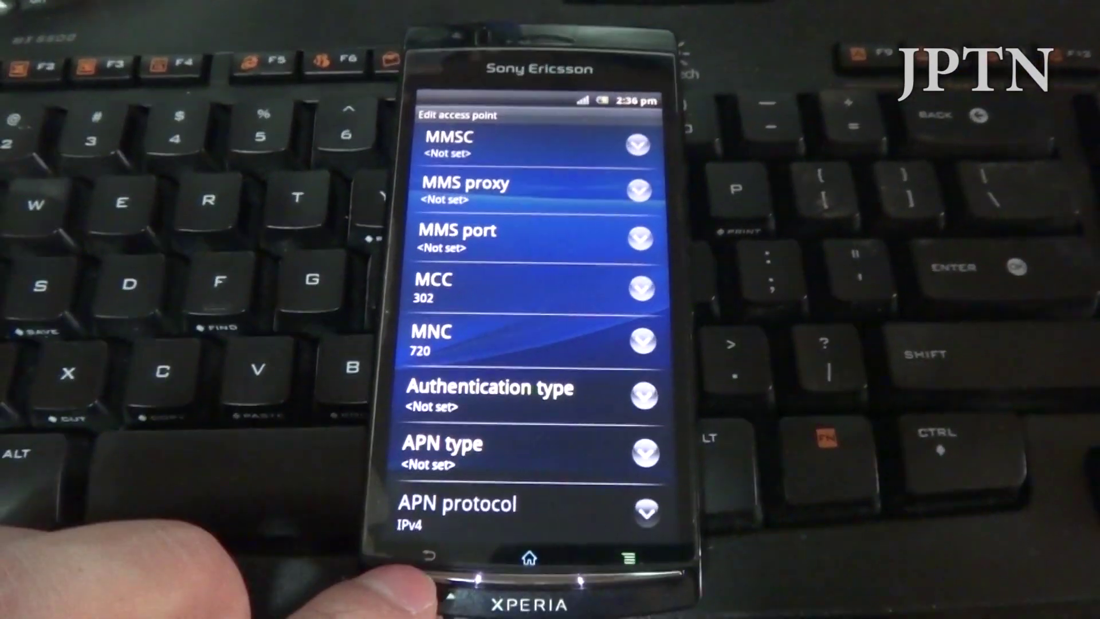
{"action": "left_click", "coordinate": [428, 554]}
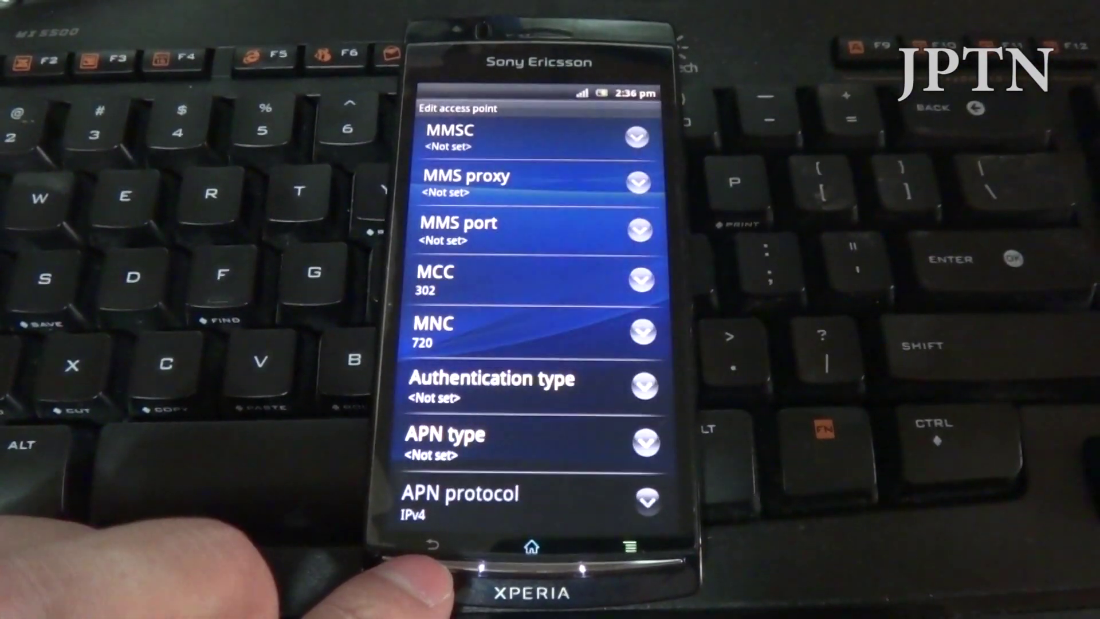